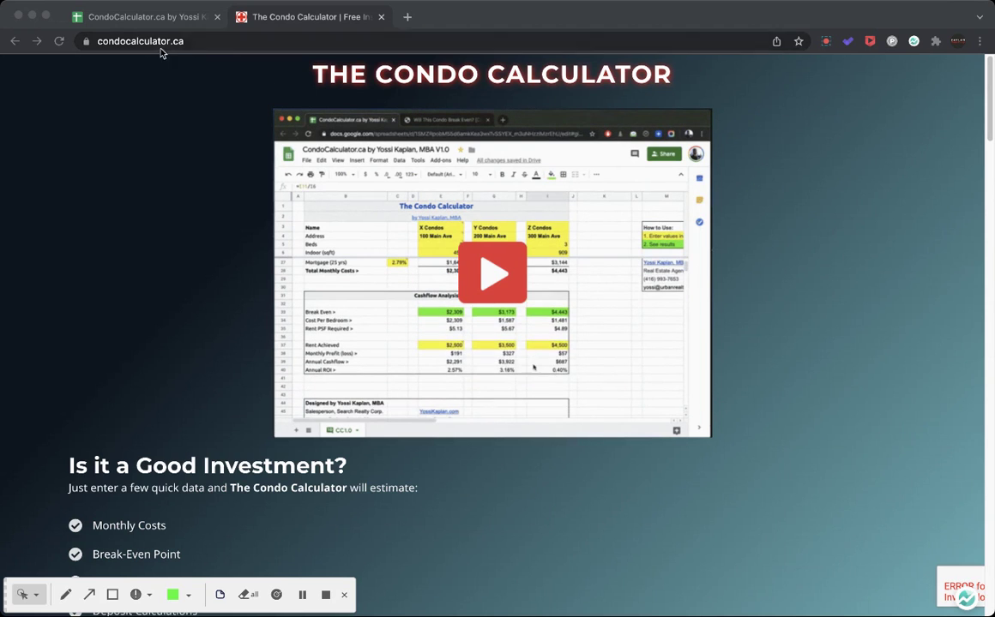
Check the condocalculator.ca web address and browse its features and sign-up form down to the footer.
{"action": "left_click", "coordinate": [197, 40]}
{"action": "left_click", "coordinate": [213, 40]}
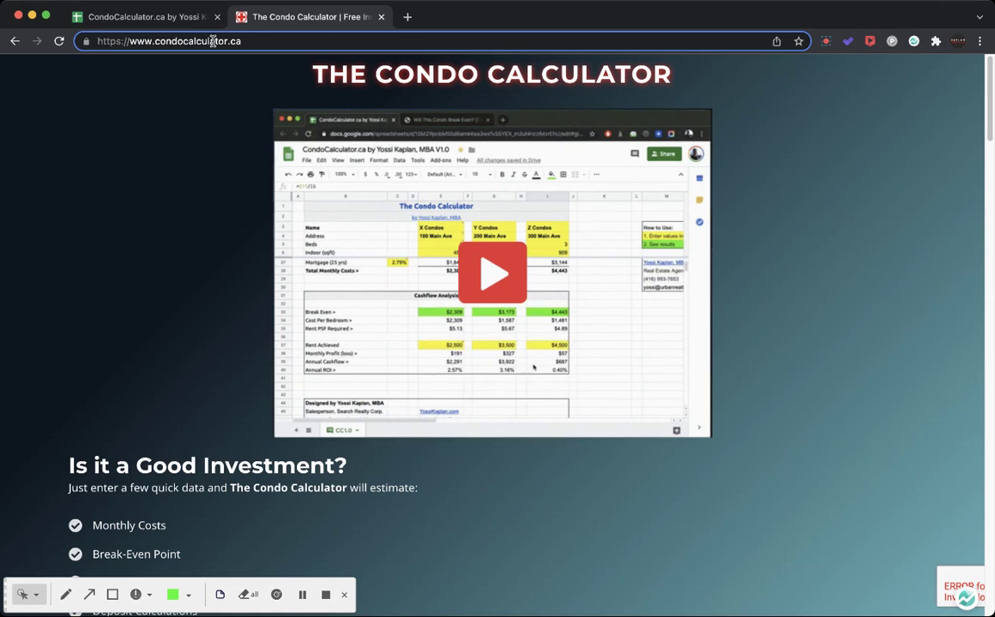
{"action": "scroll", "coordinate": [343, 278], "scroll_direction": "down", "scroll_amount": 5}
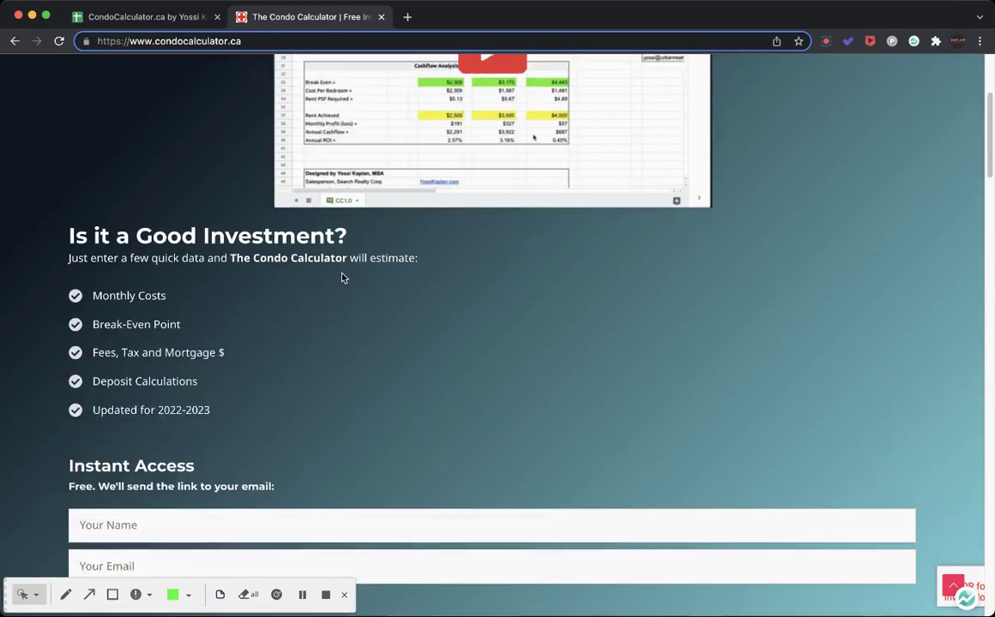
{"action": "scroll", "coordinate": [341, 278], "scroll_direction": "up", "scroll_amount": 5}
{"action": "scroll", "coordinate": [342, 278], "scroll_direction": "down", "scroll_amount": 5}
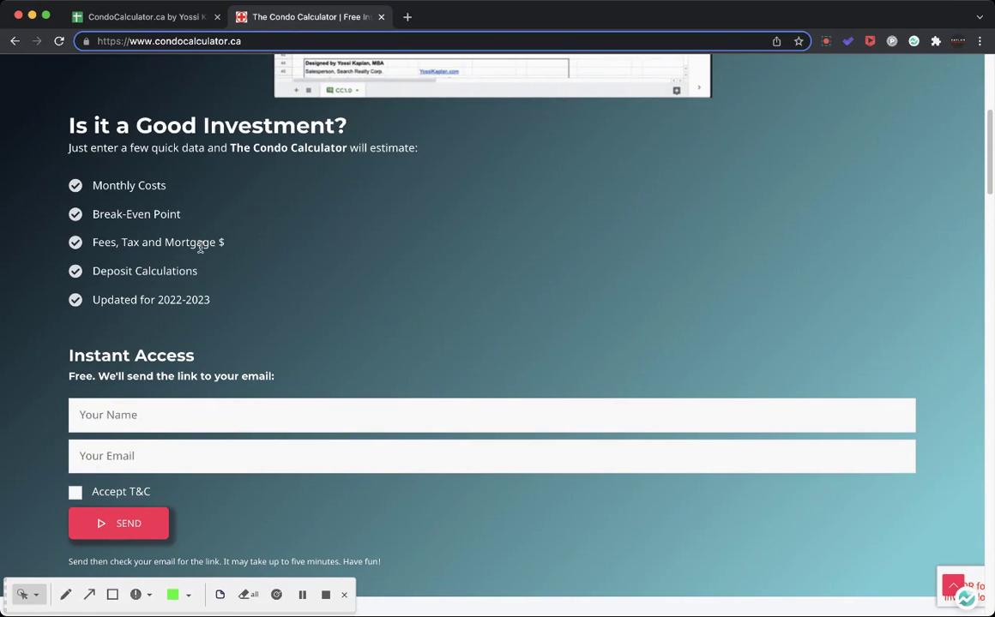
{"action": "scroll", "coordinate": [197, 245], "scroll_direction": "down", "scroll_amount": 2}
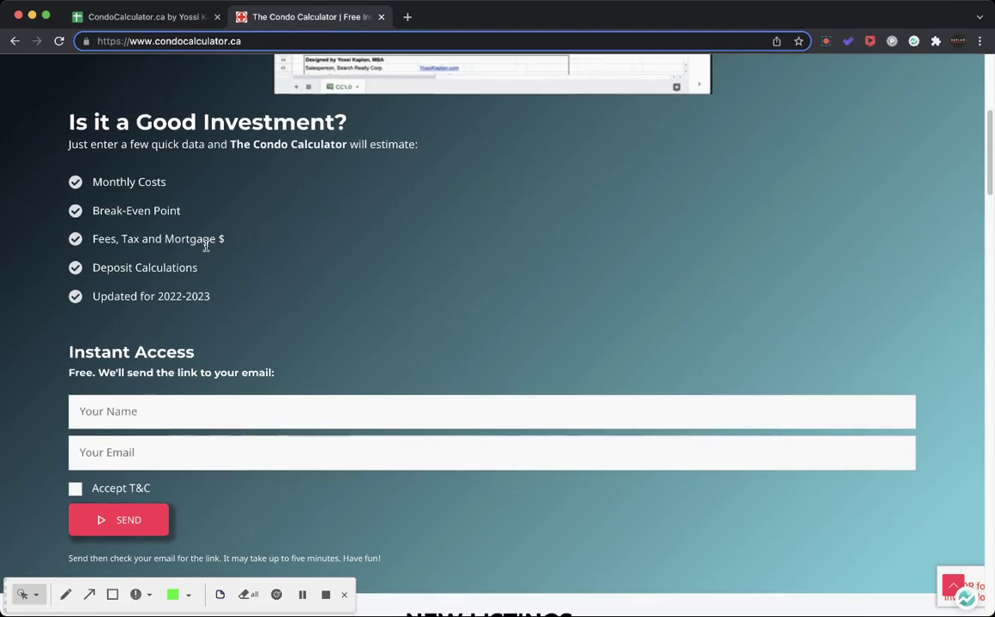
{"action": "scroll", "coordinate": [272, 260], "scroll_direction": "down", "scroll_amount": 3}
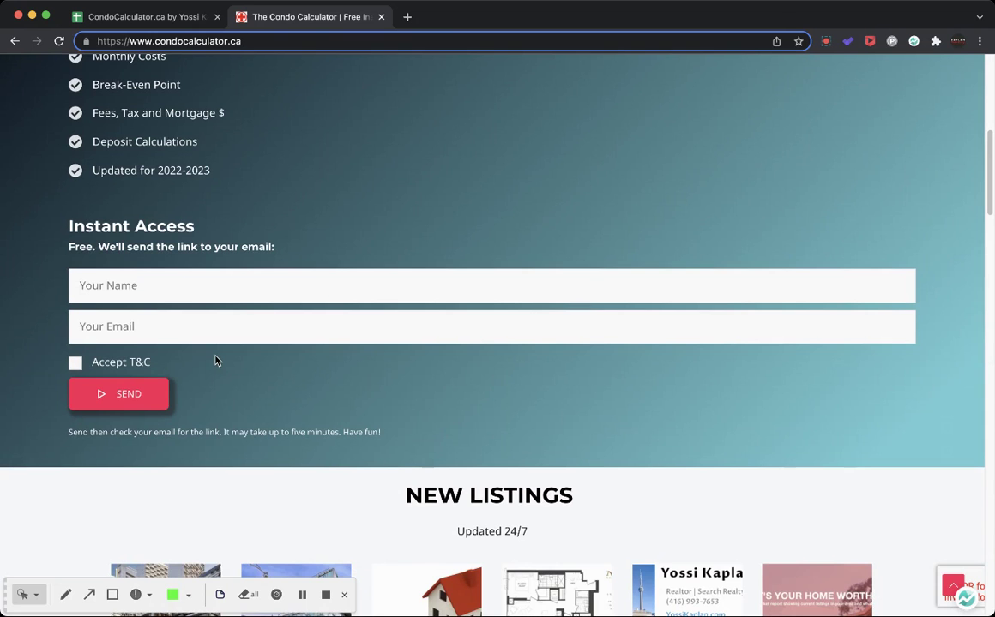
{"action": "scroll", "coordinate": [215, 361], "scroll_direction": "down", "scroll_amount": 14}
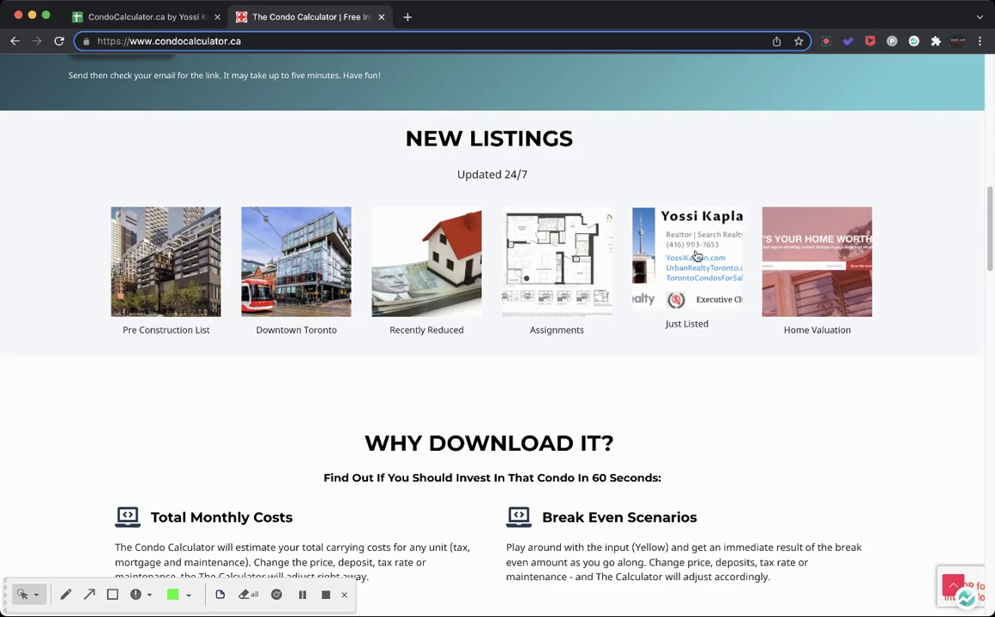
{"action": "scroll", "coordinate": [705, 311], "scroll_direction": "down", "scroll_amount": 15}
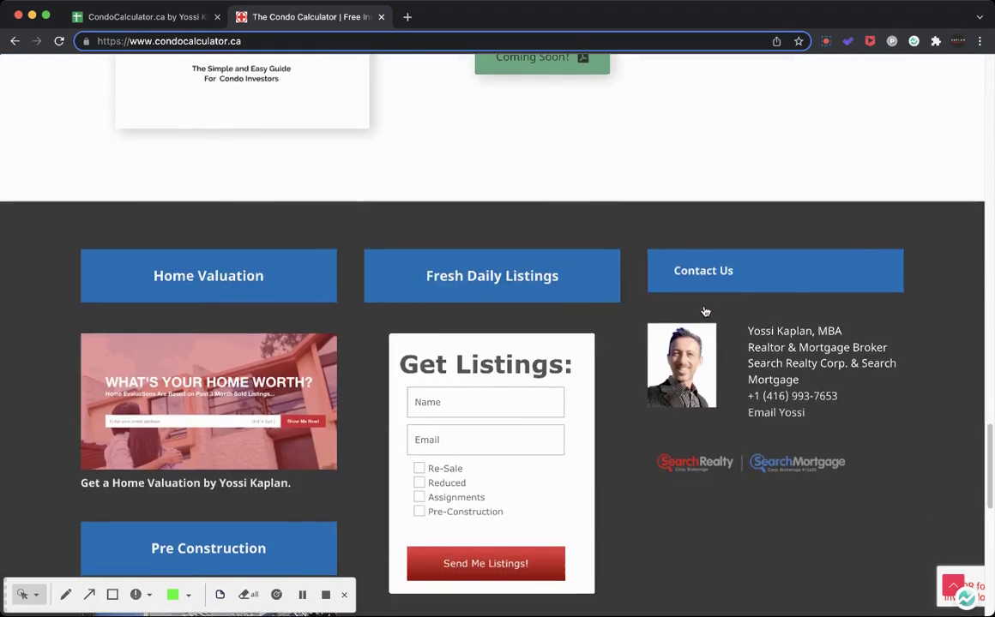
{"action": "scroll", "coordinate": [705, 311], "scroll_direction": "down", "scroll_amount": 5}
{"action": "scroll", "coordinate": [699, 313], "scroll_direction": "up", "scroll_amount": 20}
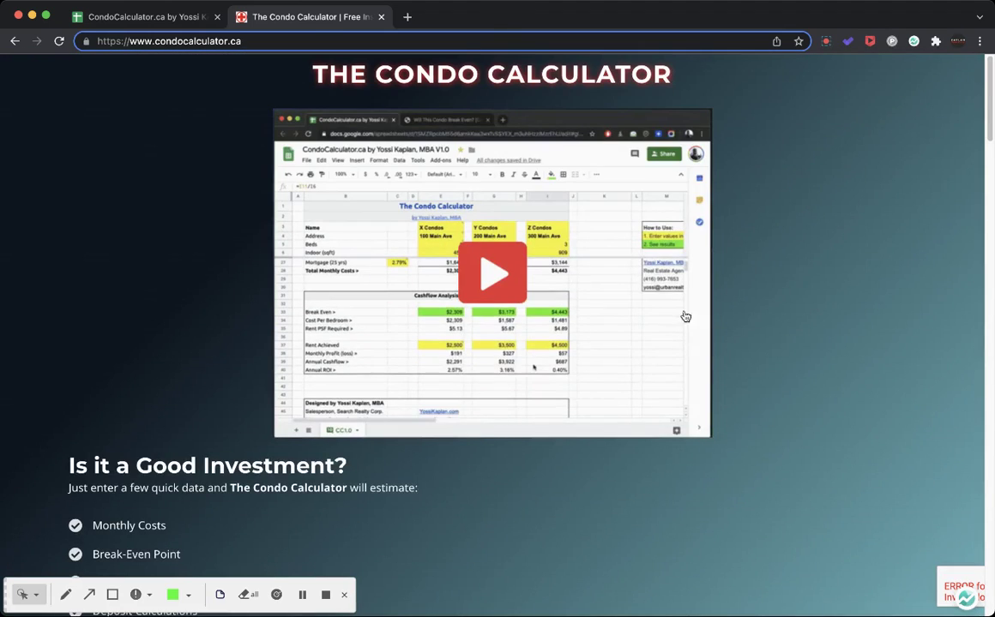
{"action": "scroll", "coordinate": [367, 355], "scroll_direction": "down", "scroll_amount": 5}
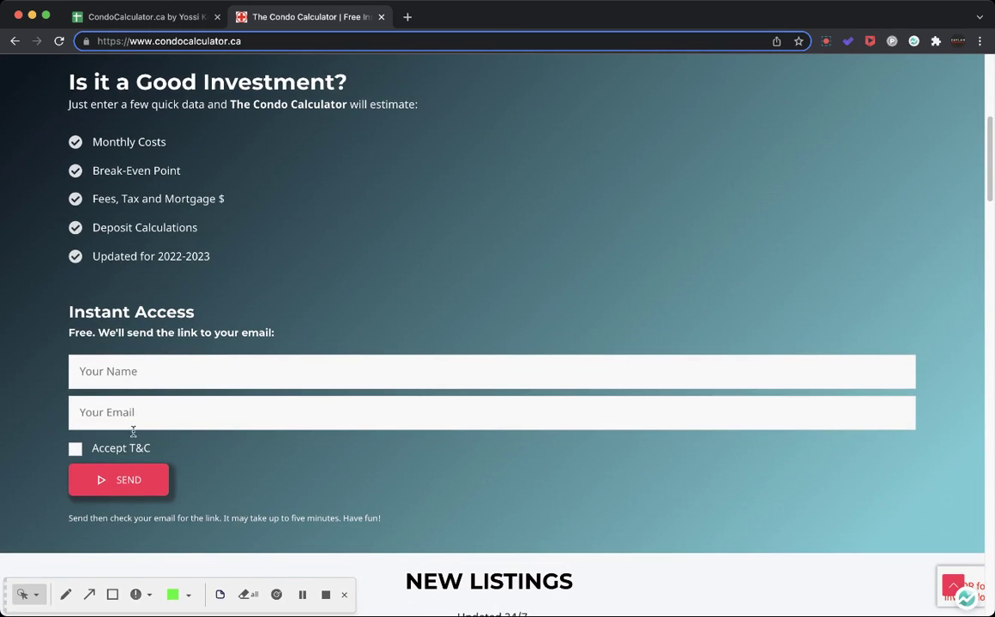
{"action": "scroll", "coordinate": [195, 332], "scroll_direction": "up", "scroll_amount": 5}
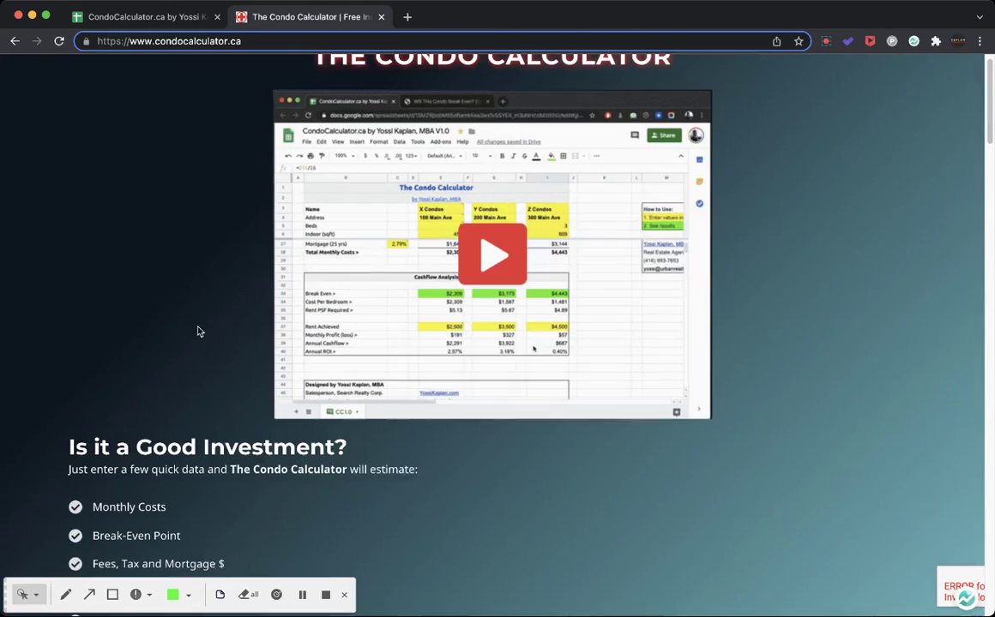
{"action": "left_click", "coordinate": [154, 17]}
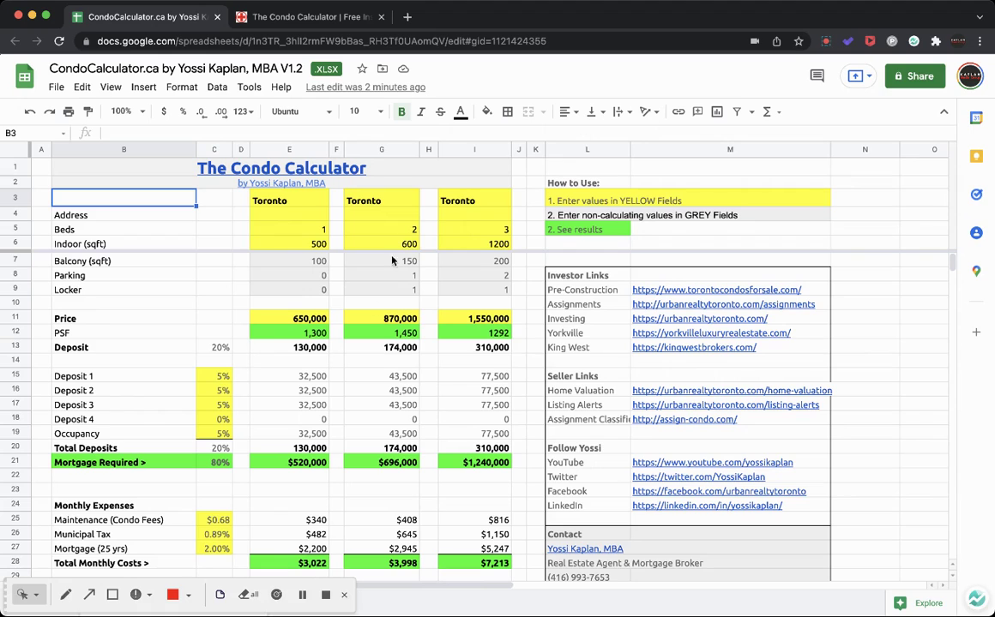
{"action": "left_click", "coordinate": [266, 200]}
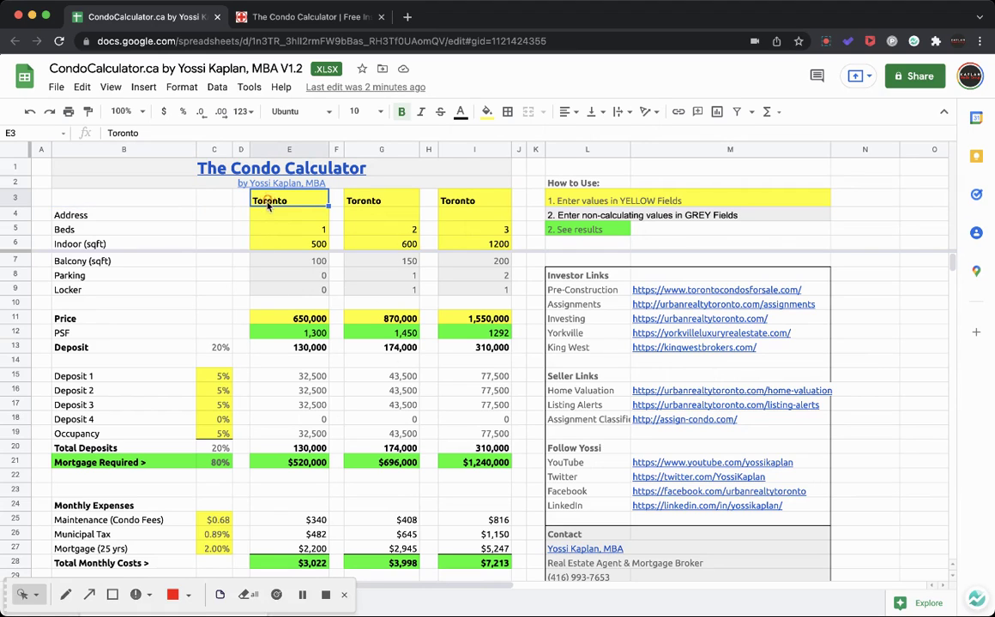
{"action": "left_click", "coordinate": [368, 203]}
{"action": "left_click", "coordinate": [468, 204]}
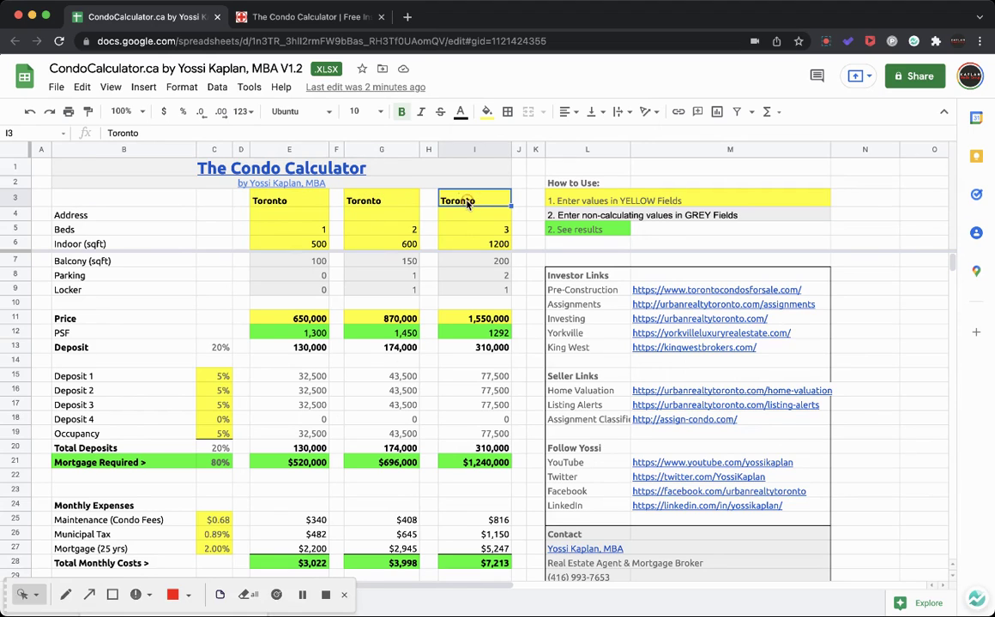
{"action": "left_click", "coordinate": [298, 218]}
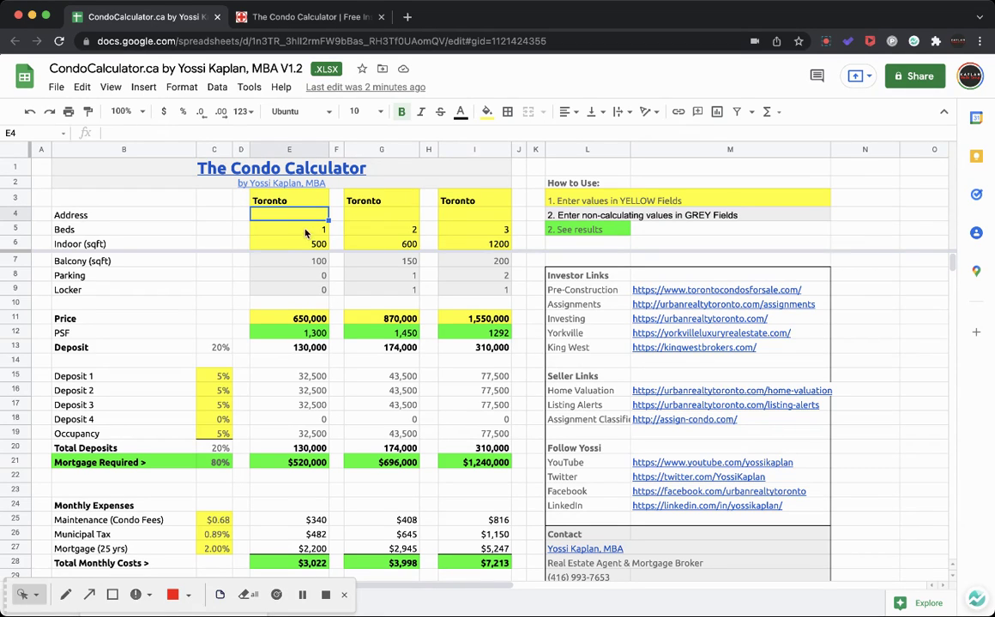
{"action": "left_click", "coordinate": [305, 232]}
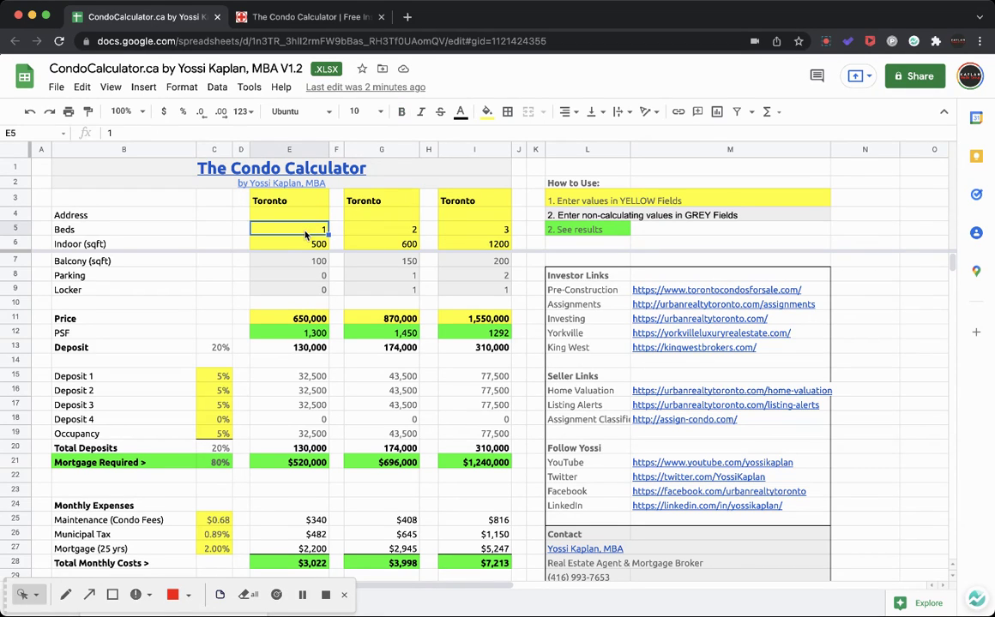
{"action": "left_click", "coordinate": [382, 230]}
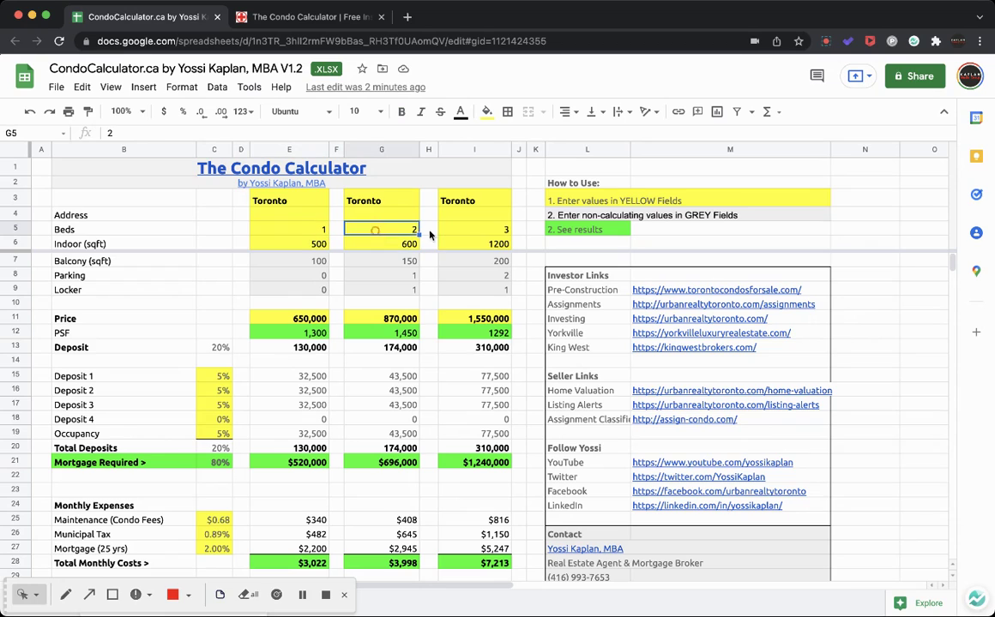
{"action": "left_click", "coordinate": [470, 232]}
{"action": "left_click", "coordinate": [273, 246]}
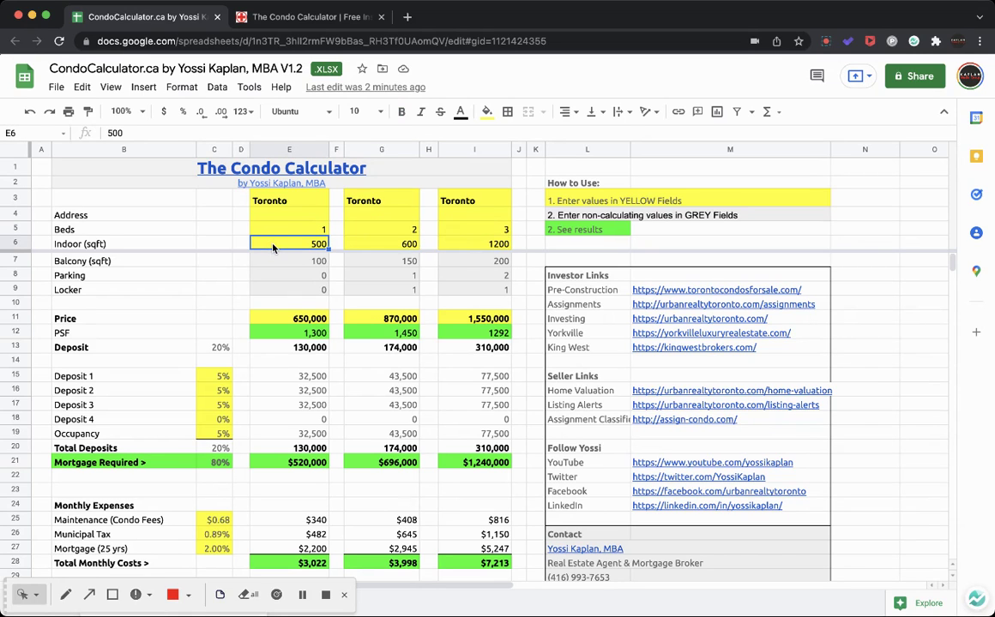
{"action": "left_click", "coordinate": [377, 246]}
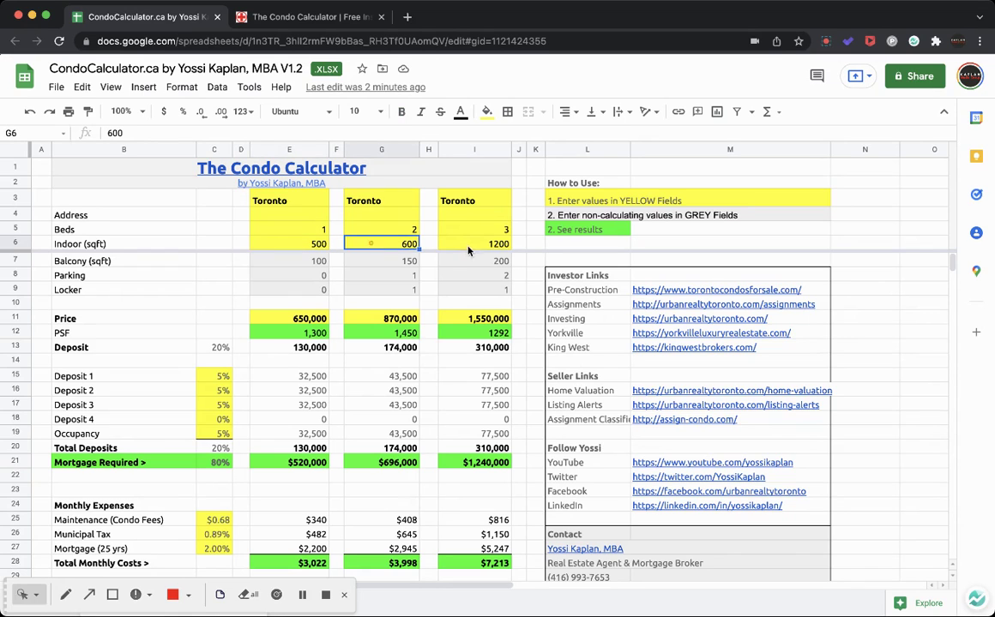
{"action": "left_click", "coordinate": [470, 245]}
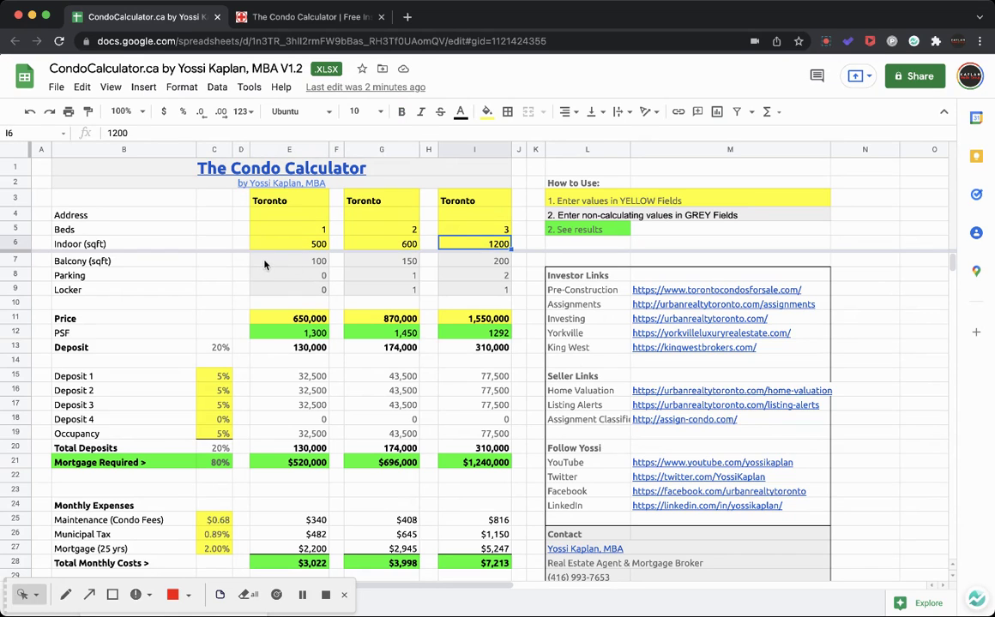
{"action": "left_click", "coordinate": [264, 260]}
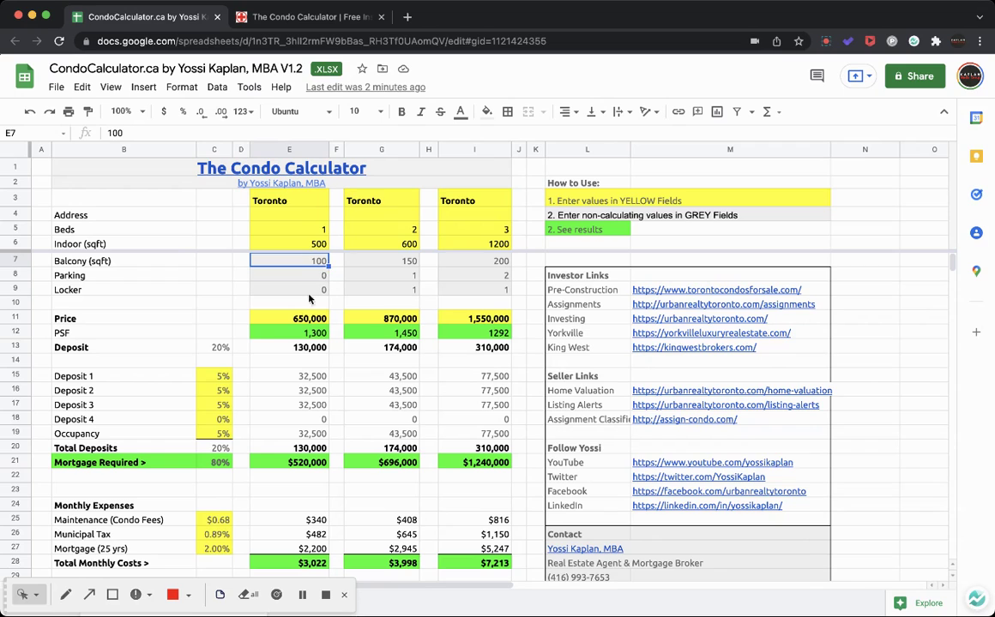
{"action": "left_click", "coordinate": [275, 319]}
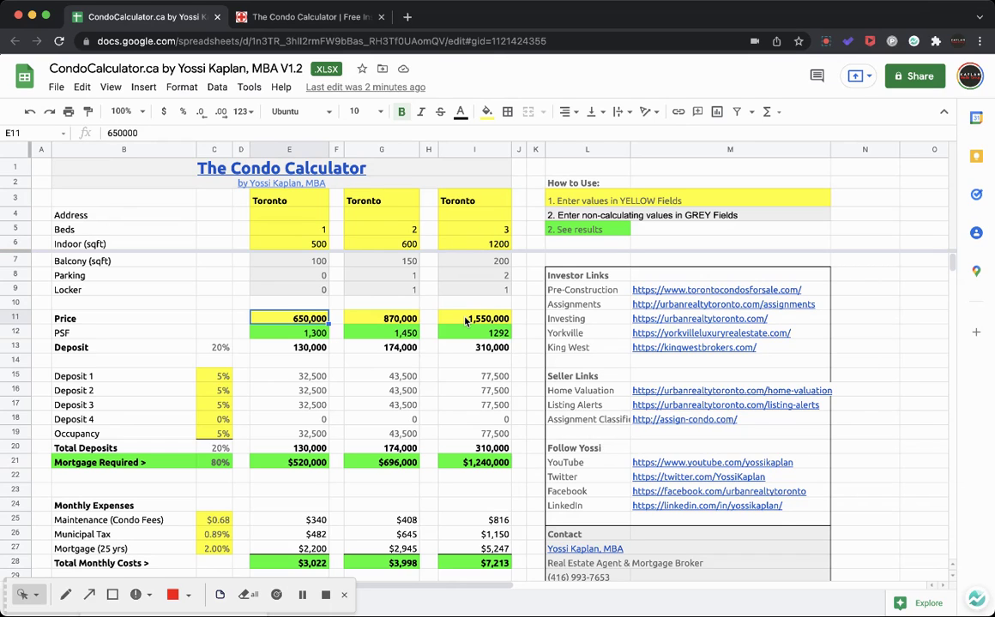
{"action": "left_click", "coordinate": [286, 336]}
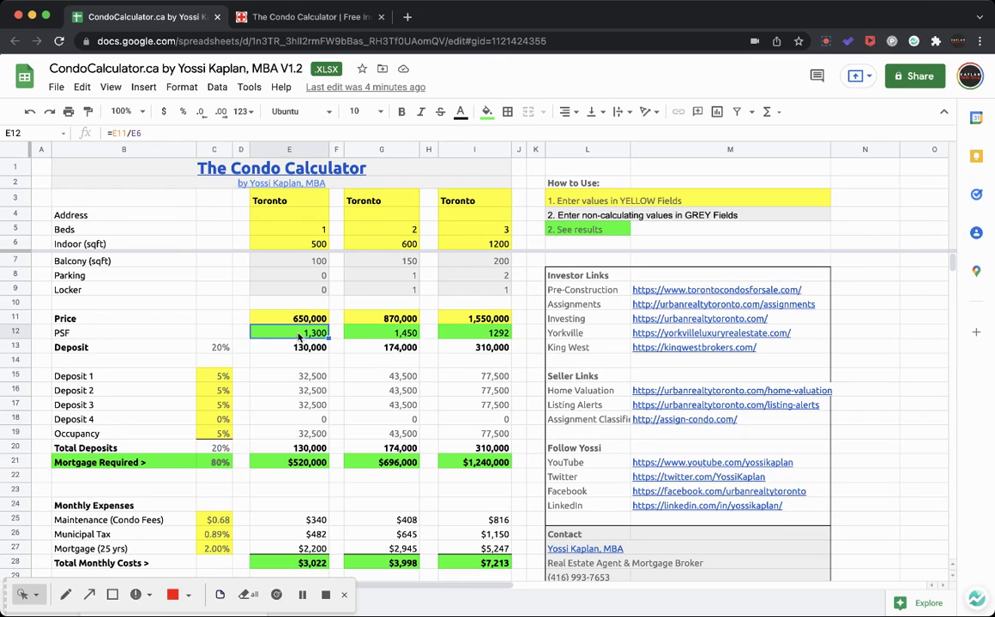
{"action": "left_click", "coordinate": [382, 333]}
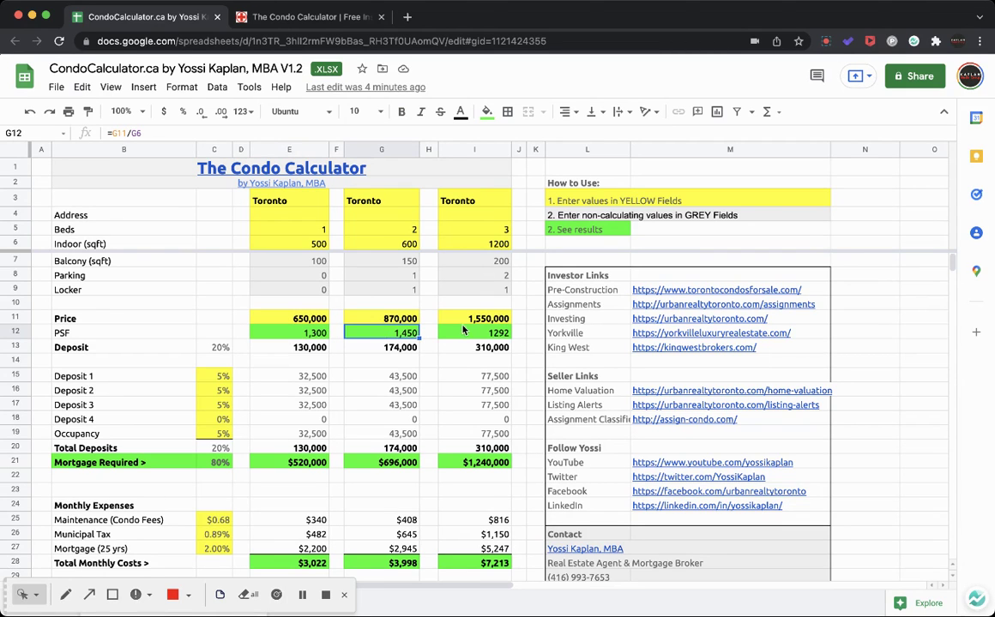
{"action": "left_click", "coordinate": [466, 333]}
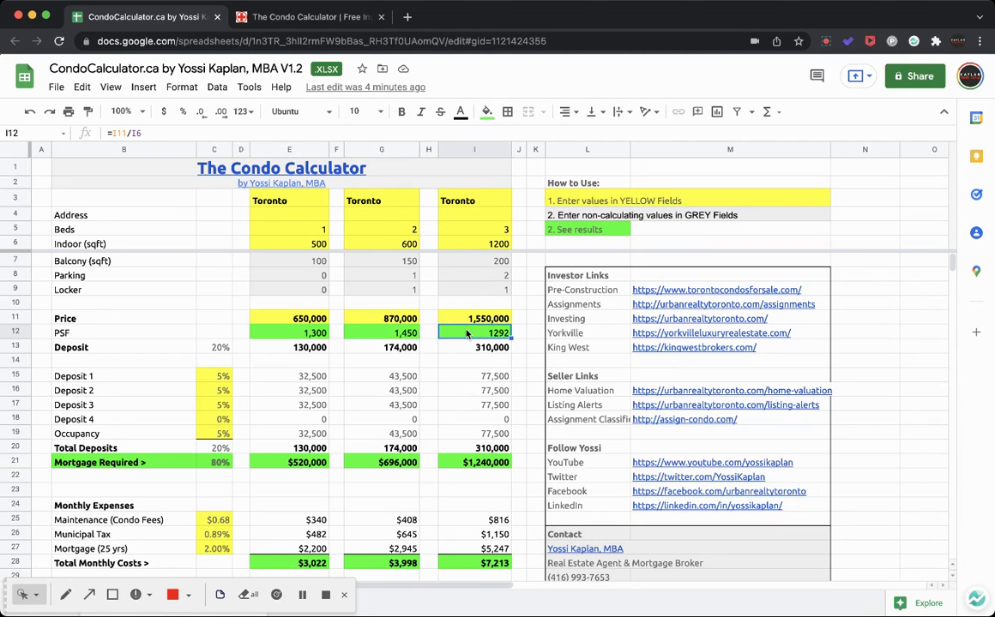
{"action": "left_click", "coordinate": [386, 335]}
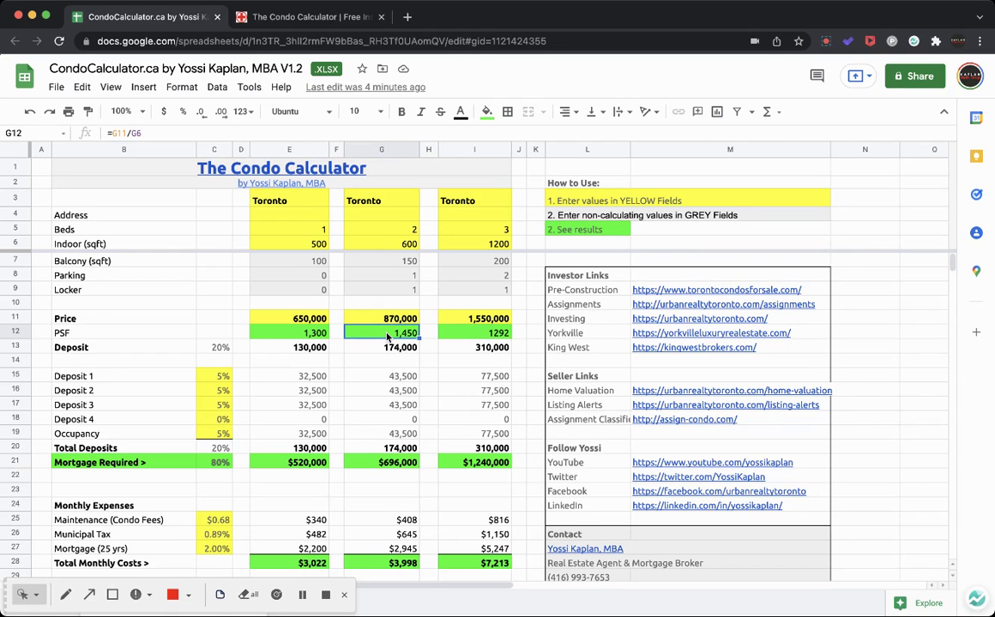
{"action": "scroll", "coordinate": [387, 337], "scroll_direction": "down", "scroll_amount": 2}
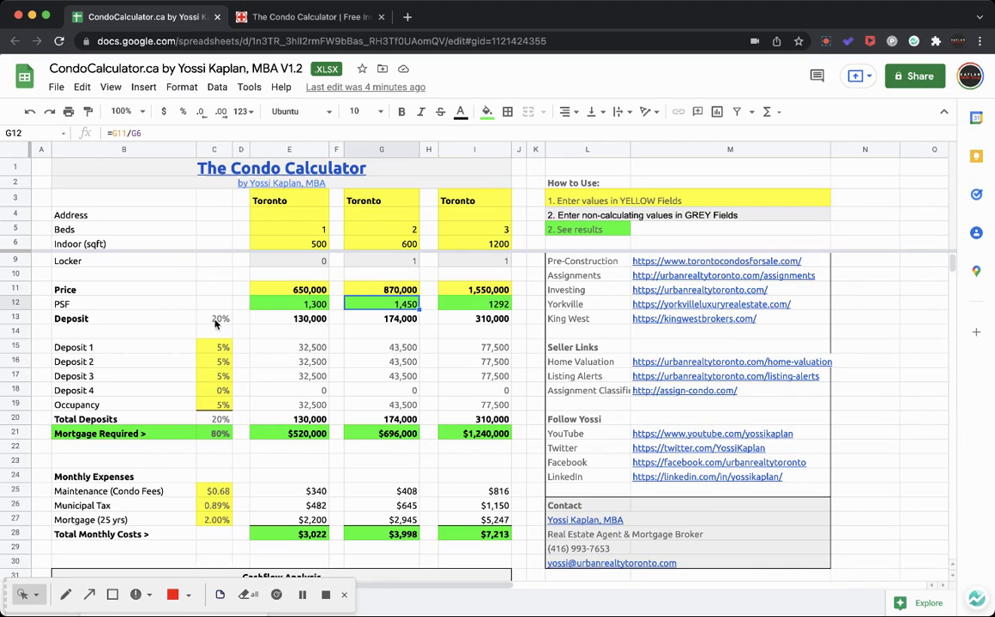
{"action": "left_click", "coordinate": [218, 347]}
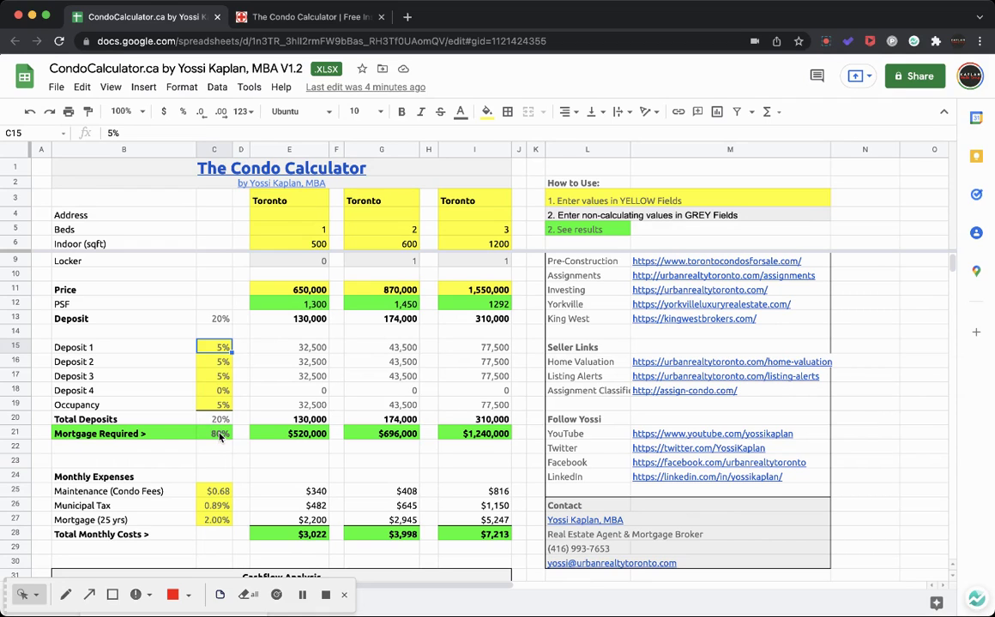
{"action": "left_click", "coordinate": [204, 317]}
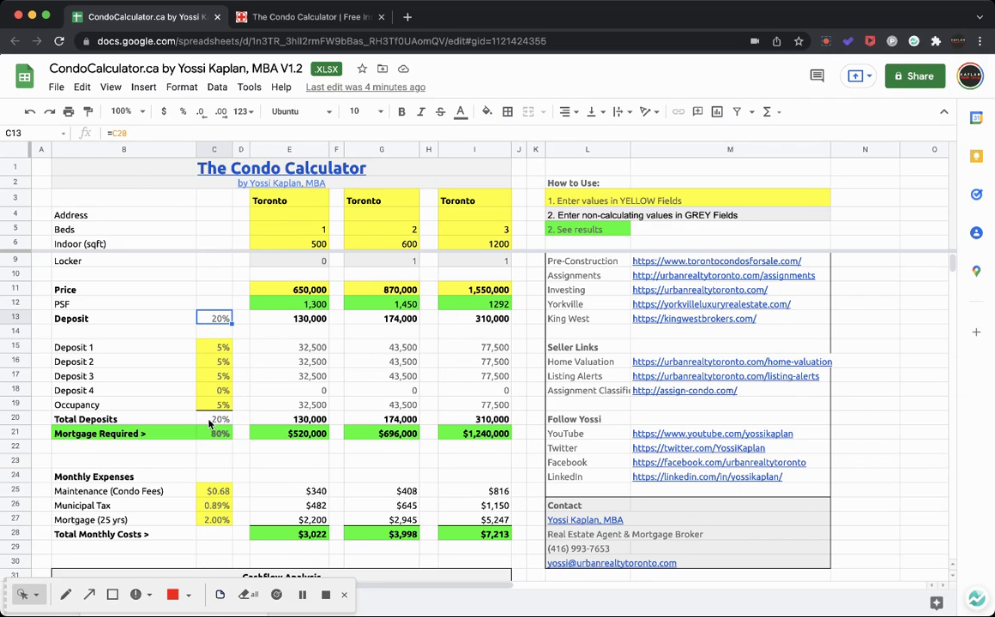
{"action": "left_click", "coordinate": [283, 321]}
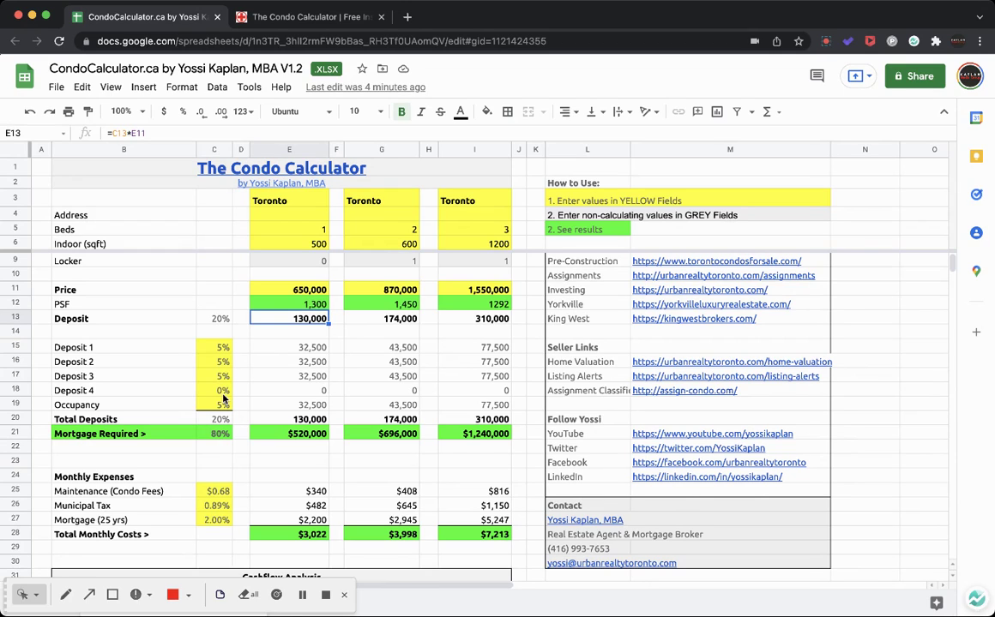
{"action": "left_click_drag", "start_coordinate": [295, 348], "coordinate": [282, 422]}
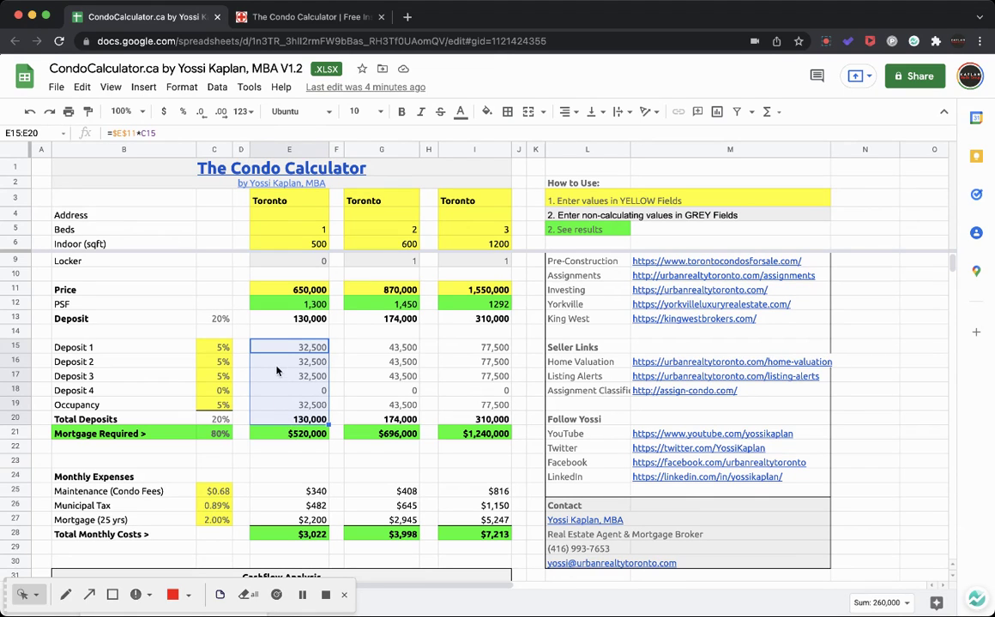
{"action": "left_click", "coordinate": [283, 434]}
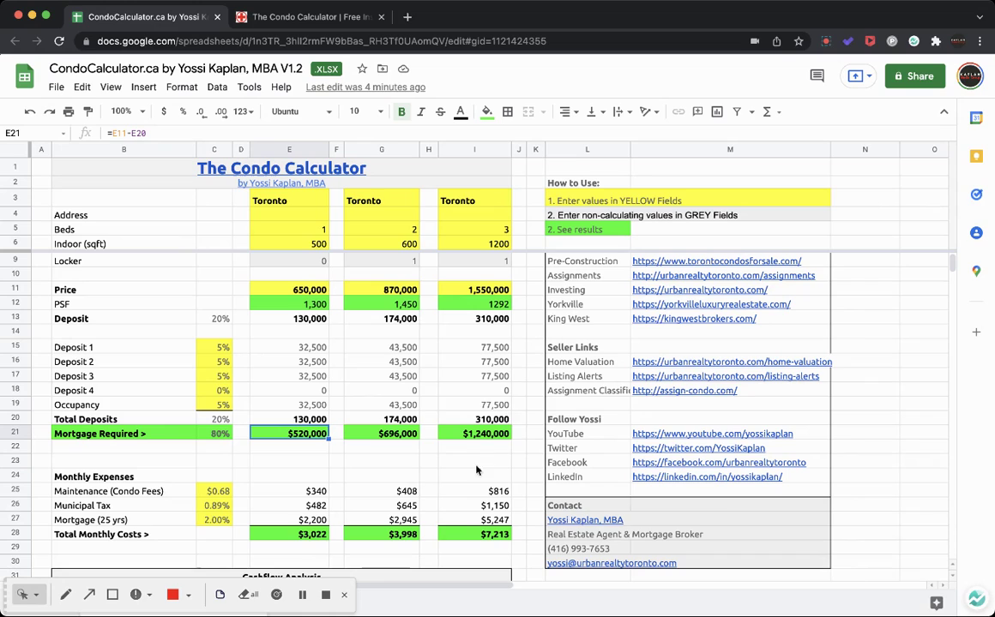
{"action": "left_click", "coordinate": [212, 403]}
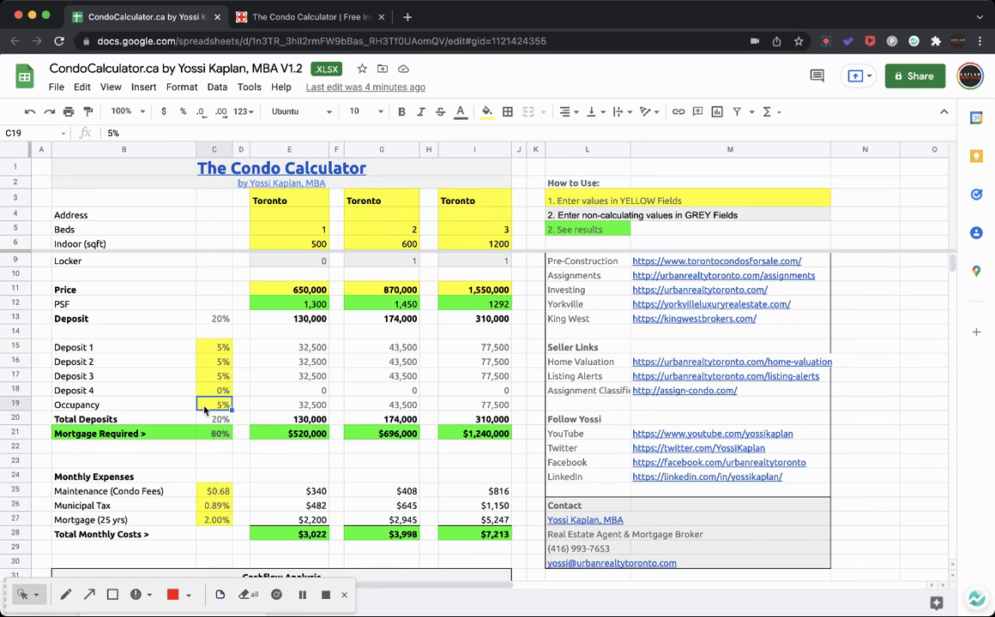
{"action": "type", "text": "15"}
{"action": "key", "text": "Return"}
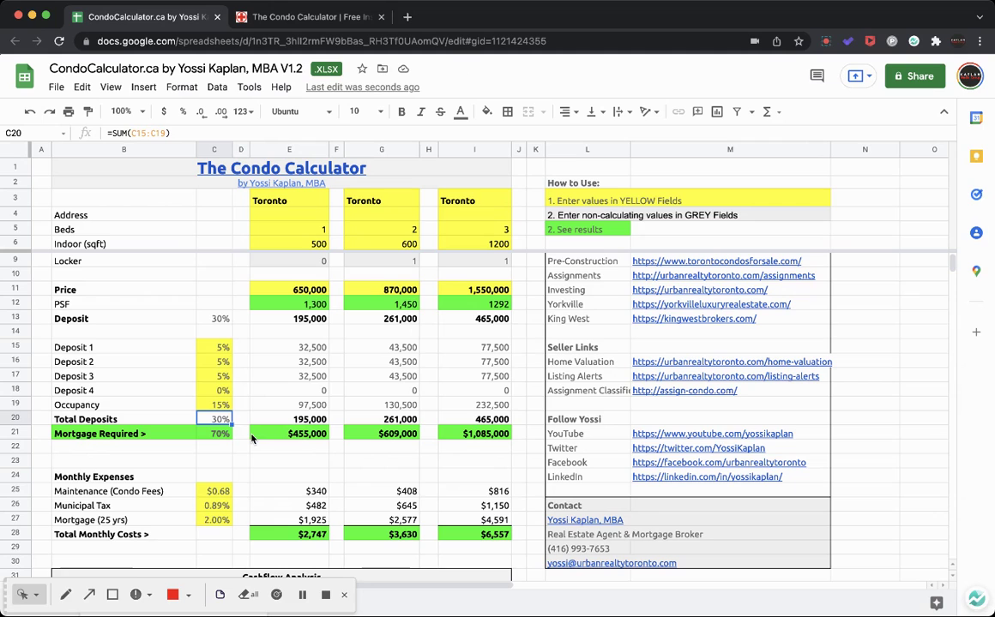
{"action": "left_click", "coordinate": [212, 406]}
{"action": "type", "text": "5"}
{"action": "key", "text": "Return"}
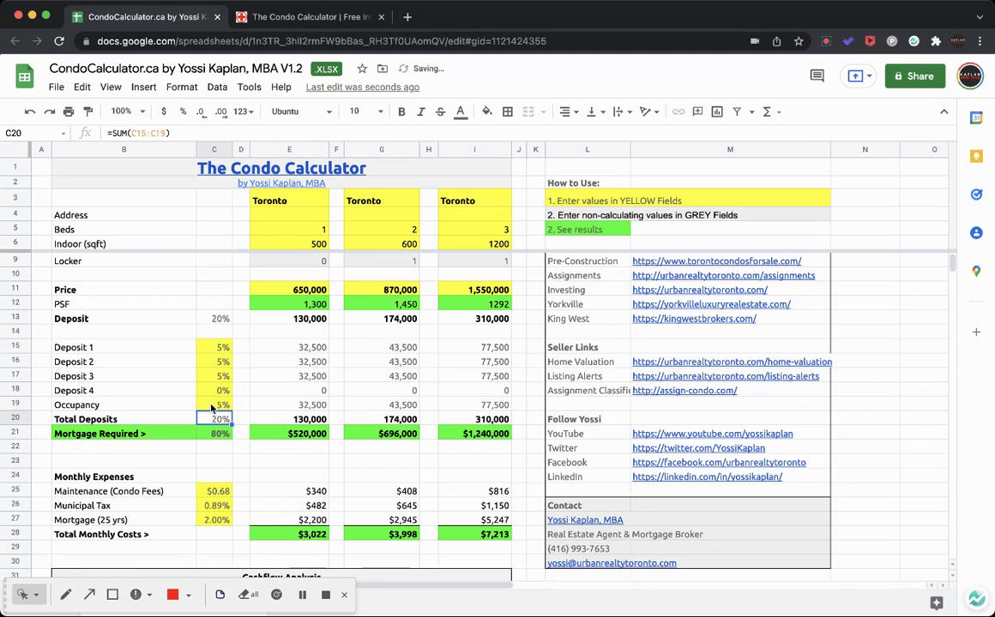
{"action": "scroll", "coordinate": [237, 445], "scroll_direction": "down", "scroll_amount": 2}
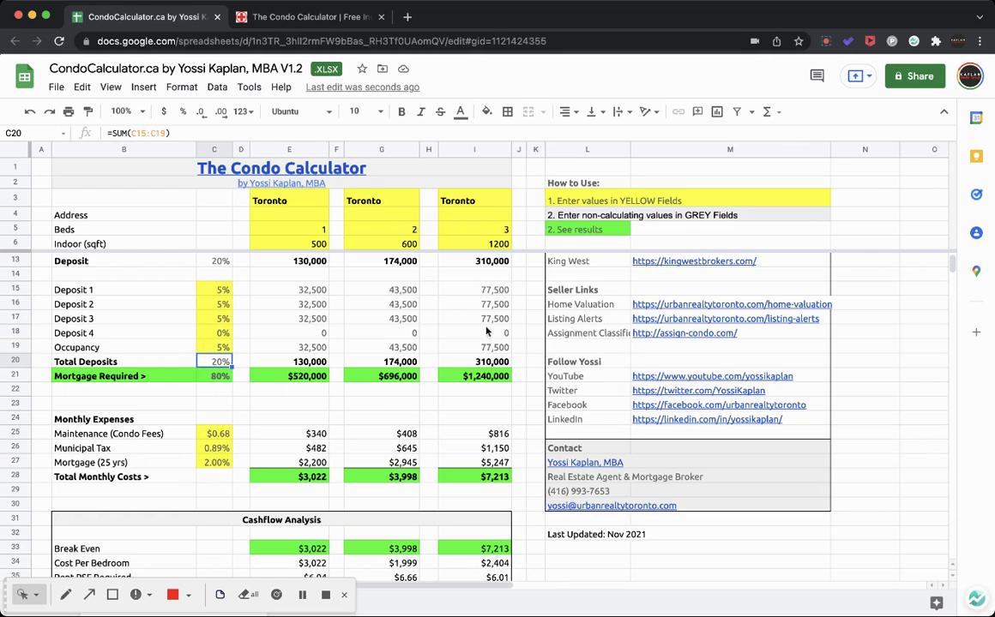
Change the maintenance condo fee in C25 from 0.68 to $0.75 per sqft.
{"action": "left_click", "coordinate": [221, 435]}
{"action": "left_click", "coordinate": [137, 133]}
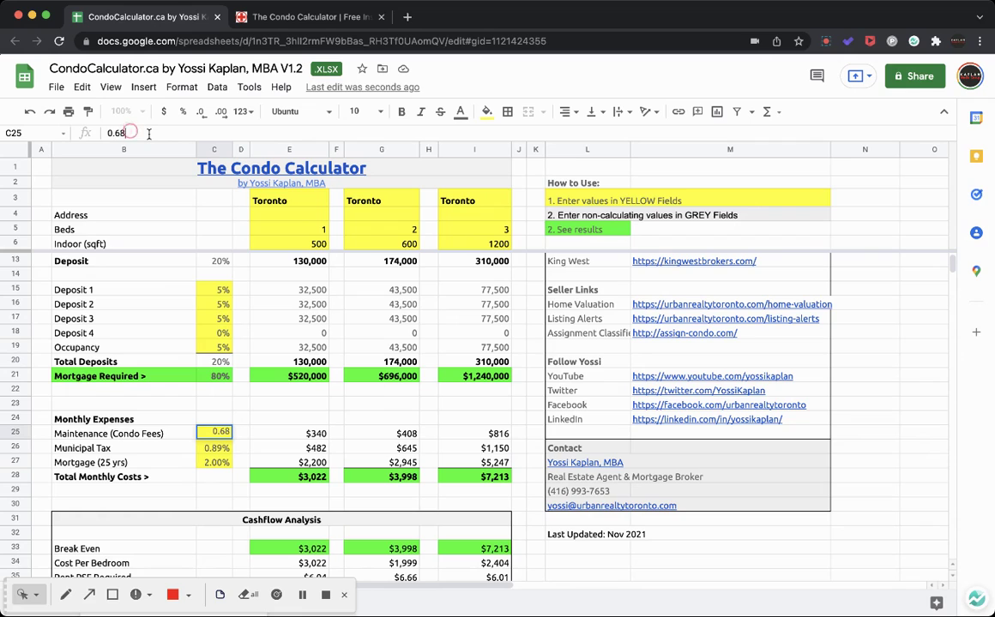
{"action": "key", "text": "BackSpace"}
{"action": "key", "text": "BackSpace"}
{"action": "key", "text": "BackSpace"}
{"action": "key", "text": "BackSpace"}
{"action": "type", "text": "0.75"}
{"action": "key", "text": "Return"}
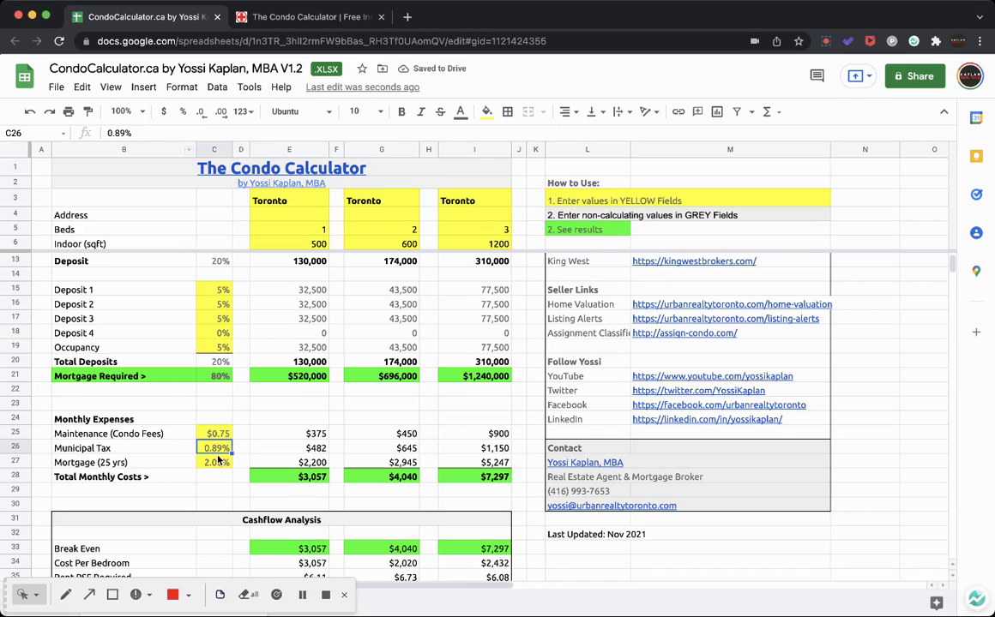
Lower the municipal tax rate in C26 from 0.89% to 0.85% and review the one-bed's tax formula.
{"action": "left_click", "coordinate": [133, 133]}
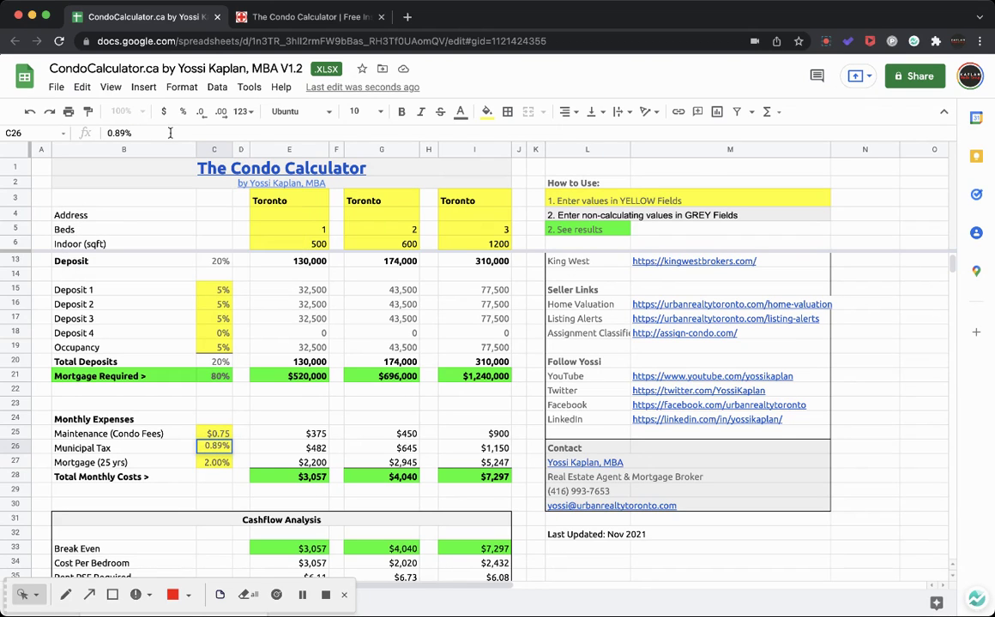
{"action": "key", "text": "BackSpace"}
{"action": "type", "text": "5"}
{"action": "key", "text": "Return"}
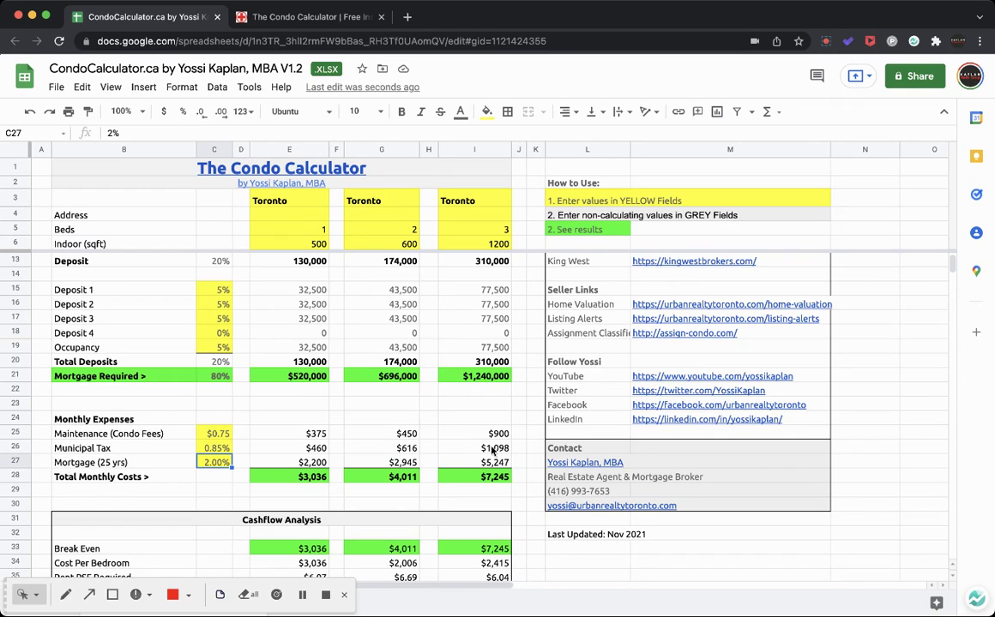
{"action": "left_click", "coordinate": [302, 450]}
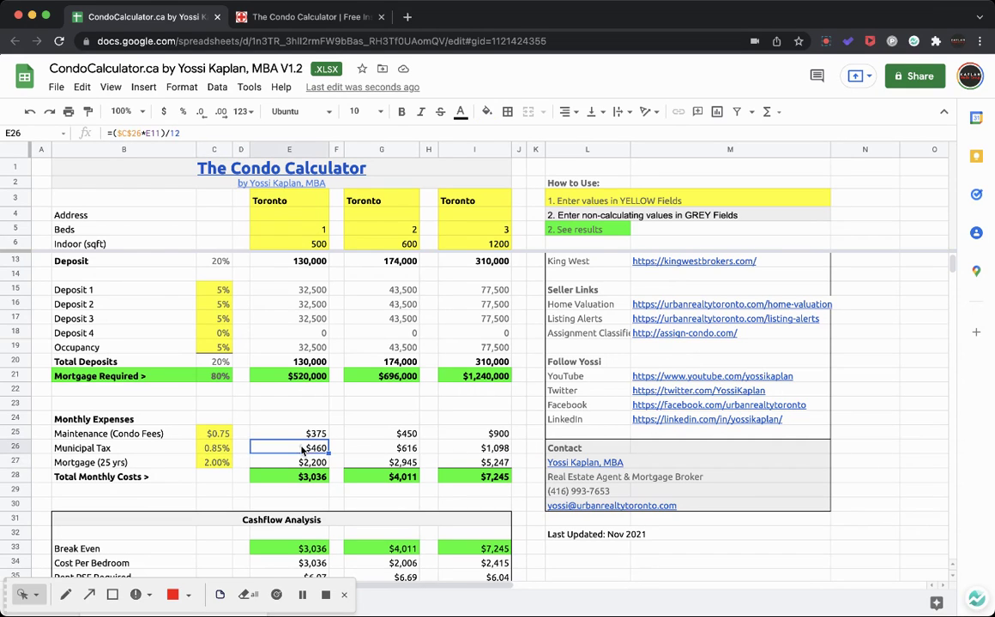
Change the mortgage interest rate in C27 from 2% to 1.80%.
{"action": "left_click", "coordinate": [218, 463]}
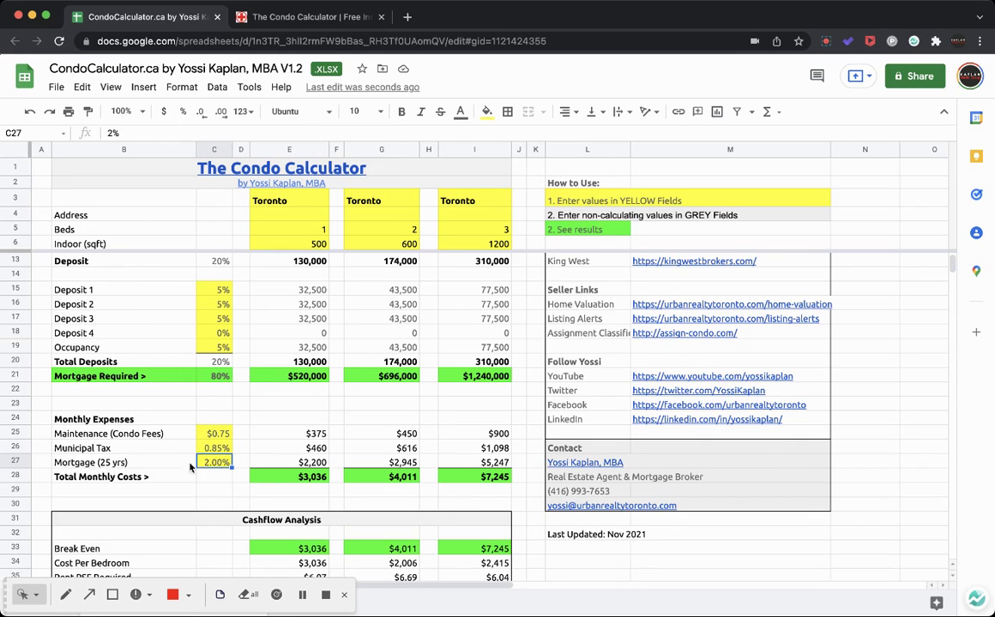
{"action": "left_click", "coordinate": [128, 132]}
{"action": "key", "text": "BackSpace"}
{"action": "type", "text": "1.8"}
{"action": "key", "text": "Return"}
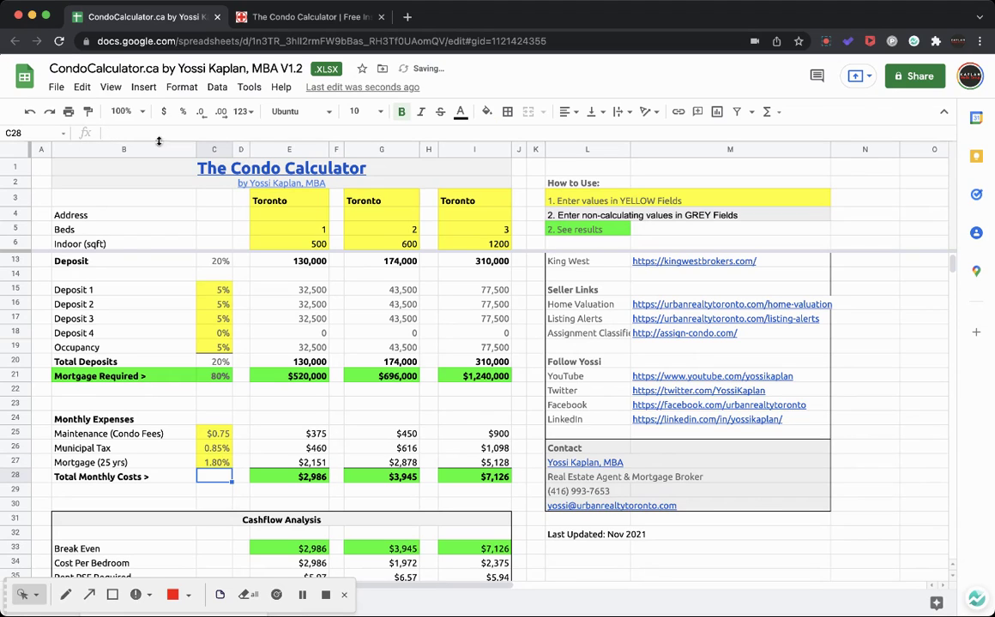
Review the Total Monthly Costs SUM formula, then enter 15% as the occupancy deposit in C19.
{"action": "left_click", "coordinate": [289, 477]}
{"action": "scroll", "coordinate": [290, 480], "scroll_direction": "down", "scroll_amount": 1}
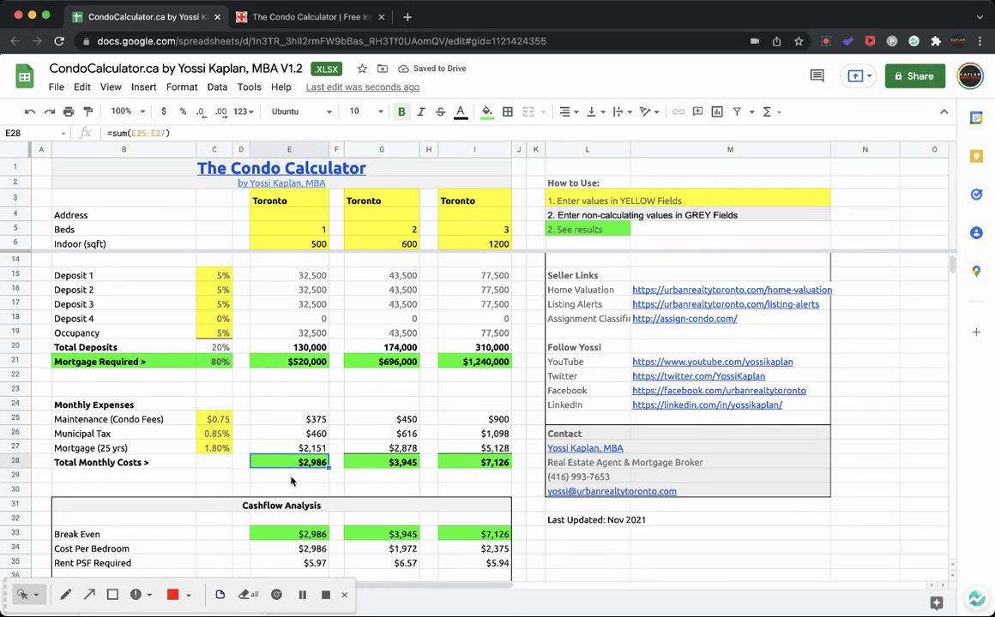
{"action": "scroll", "coordinate": [291, 481], "scroll_direction": "up", "scroll_amount": 1}
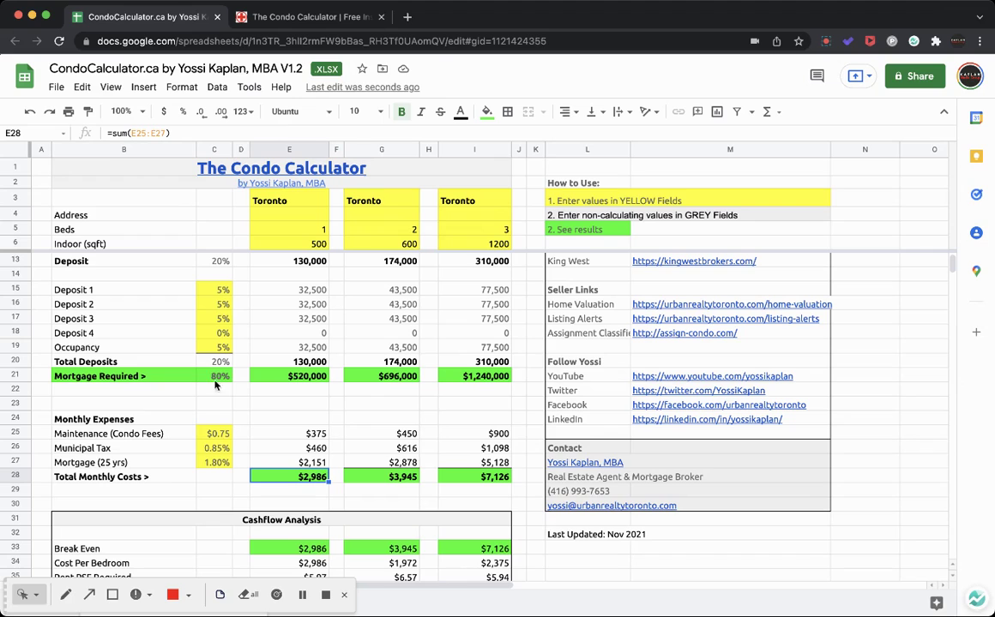
{"action": "left_click", "coordinate": [209, 350]}
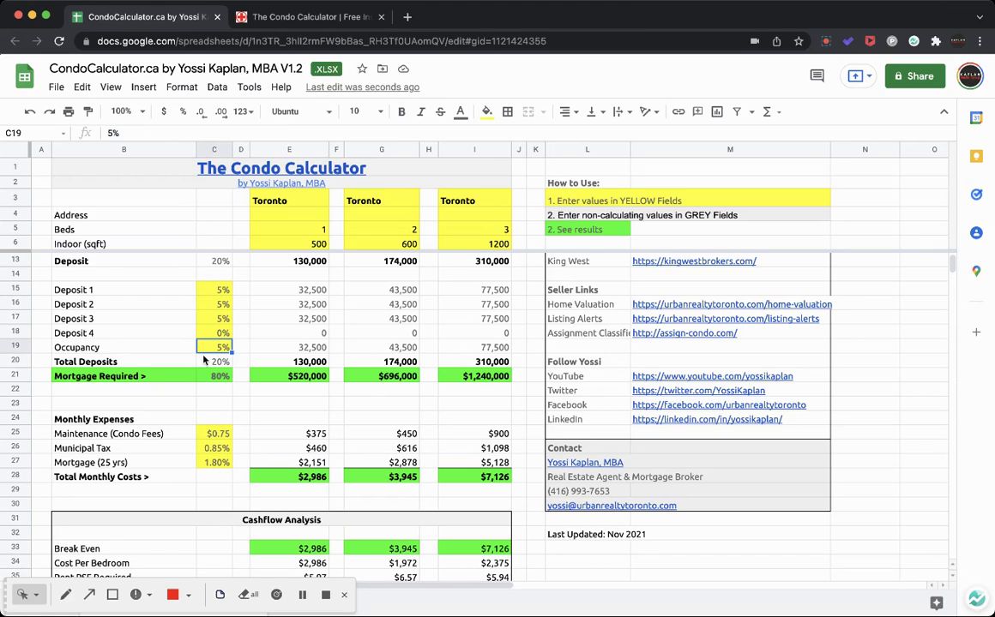
{"action": "type", "text": "15"}
{"action": "key", "text": "Return"}
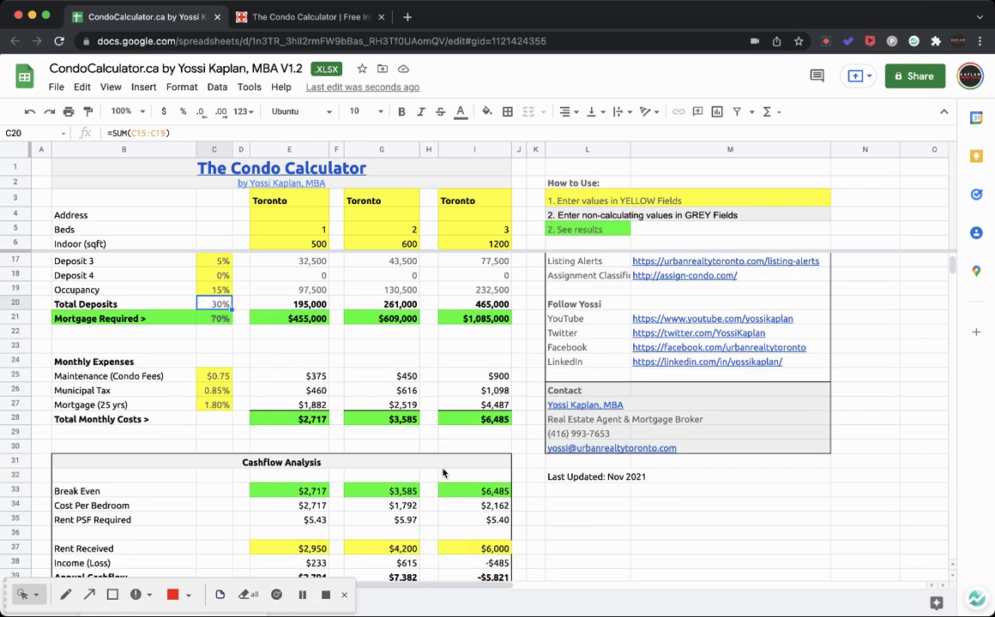
{"action": "scroll", "coordinate": [443, 473], "scroll_direction": "down", "scroll_amount": 3}
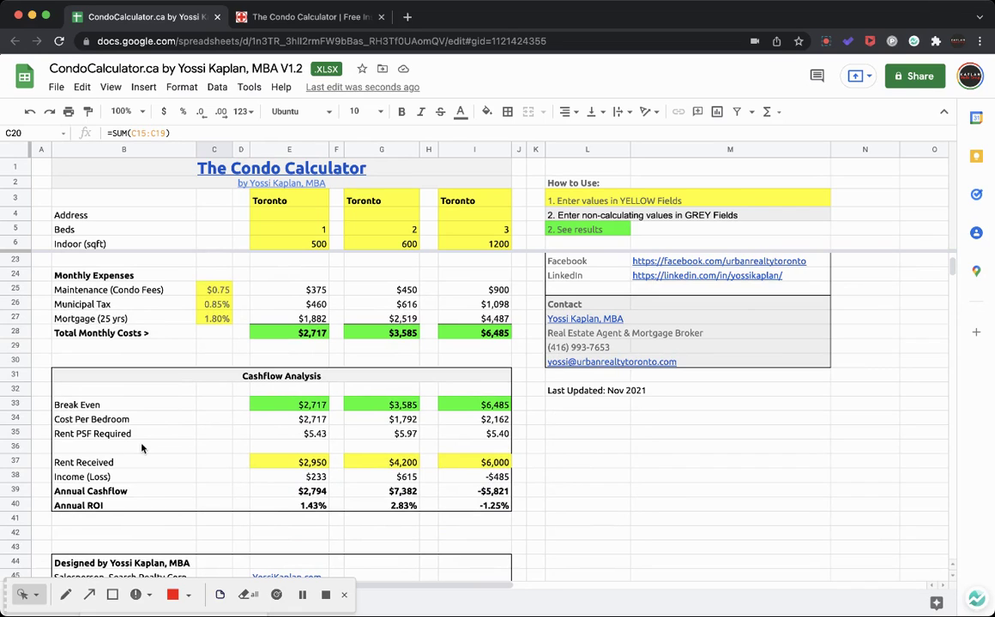
{"action": "left_click", "coordinate": [279, 434]}
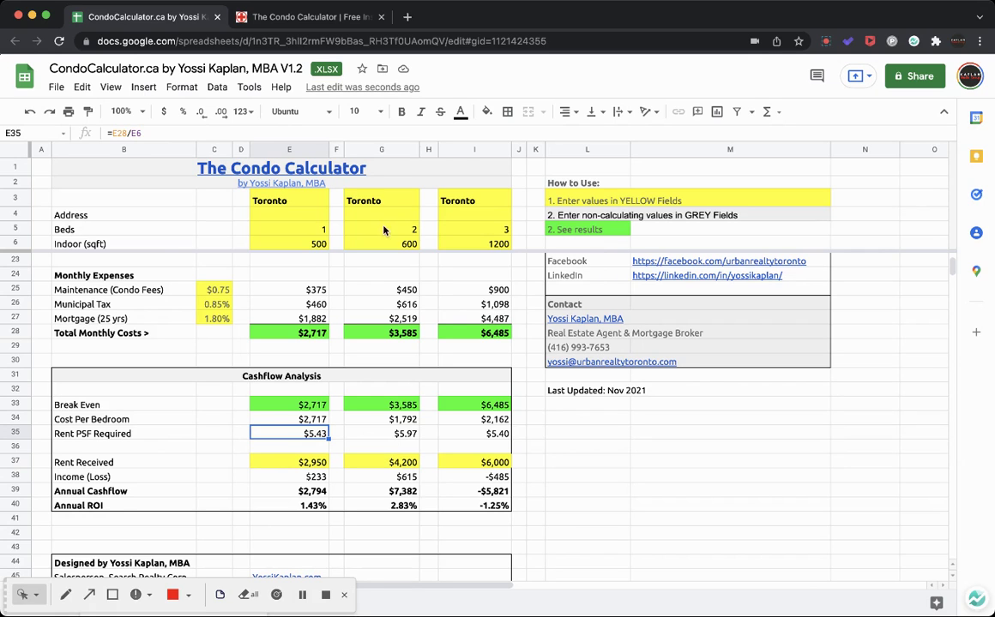
{"action": "scroll", "coordinate": [384, 292], "scroll_direction": "down", "scroll_amount": 3}
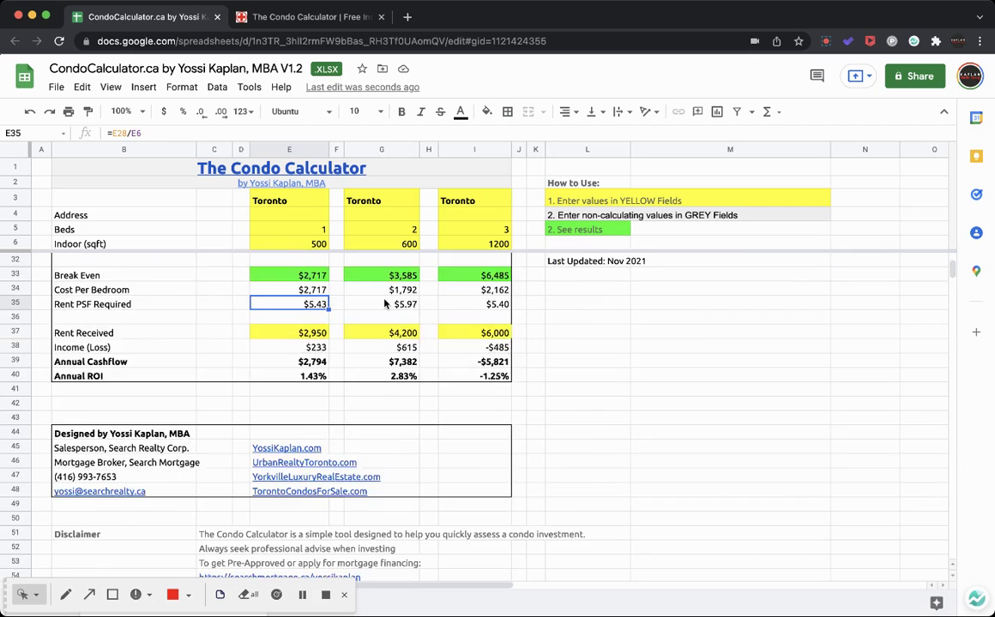
{"action": "scroll", "coordinate": [384, 302], "scroll_direction": "up", "scroll_amount": 8}
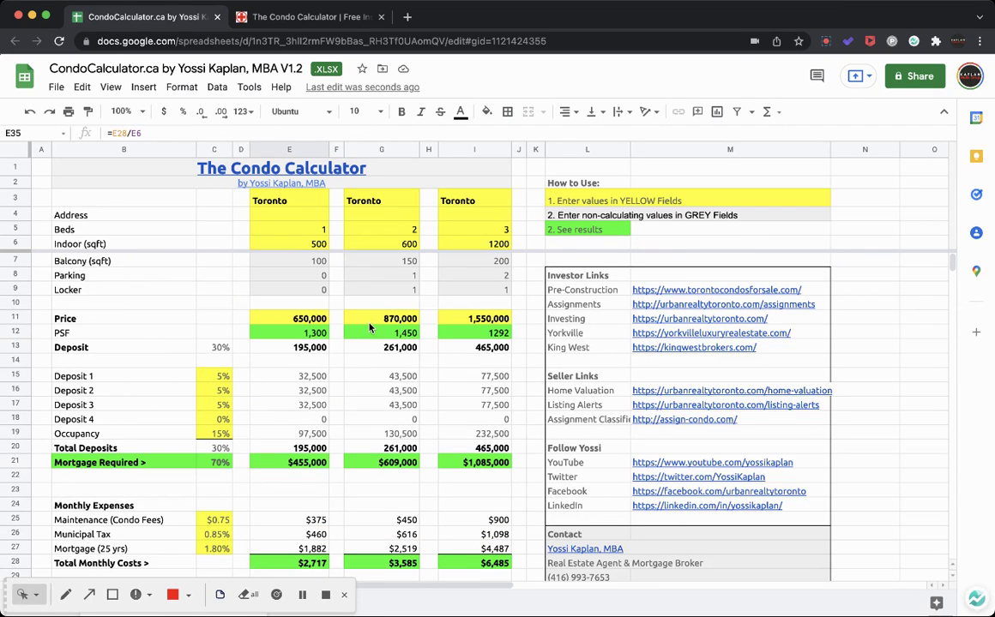
{"action": "scroll", "coordinate": [370, 329], "scroll_direction": "down", "scroll_amount": 7}
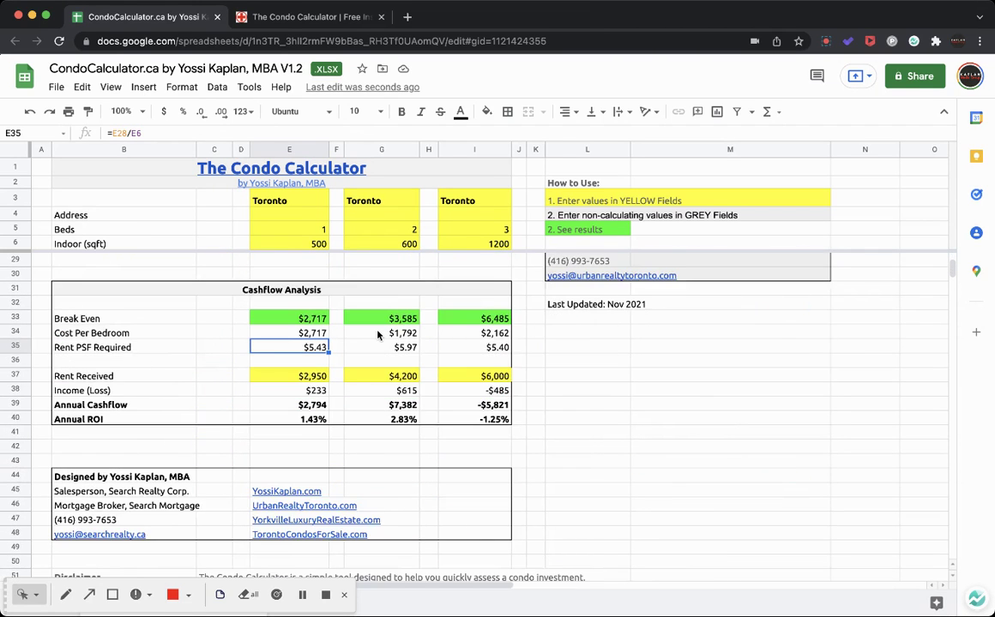
{"action": "scroll", "coordinate": [377, 334], "scroll_direction": "down", "scroll_amount": 1}
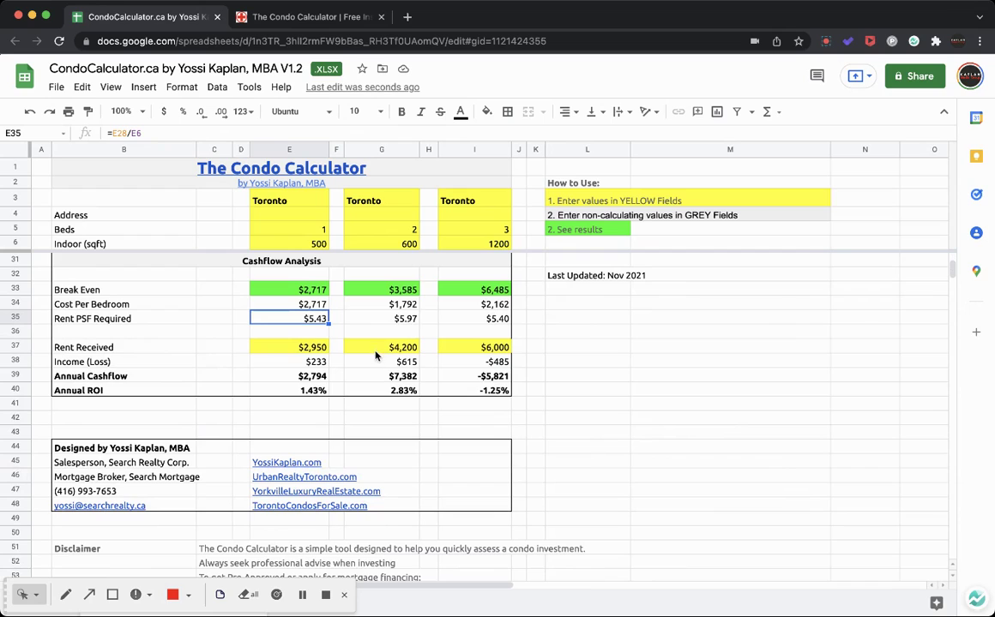
{"action": "left_click", "coordinate": [381, 290]}
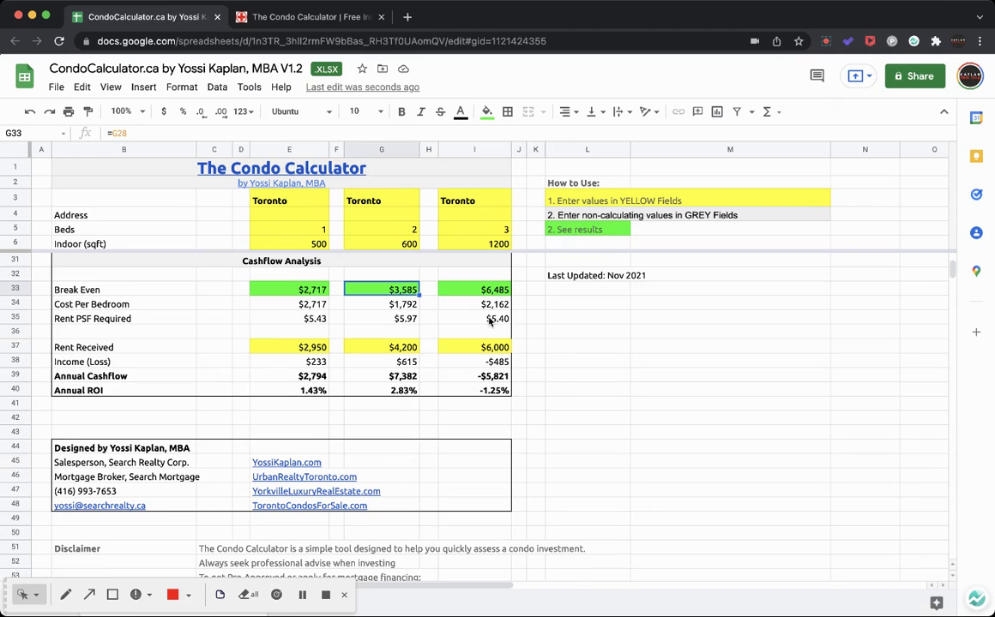
Enter $3,200 rent for the one-bed and review the Annual Cashflow formulas.
{"action": "left_click", "coordinate": [293, 349]}
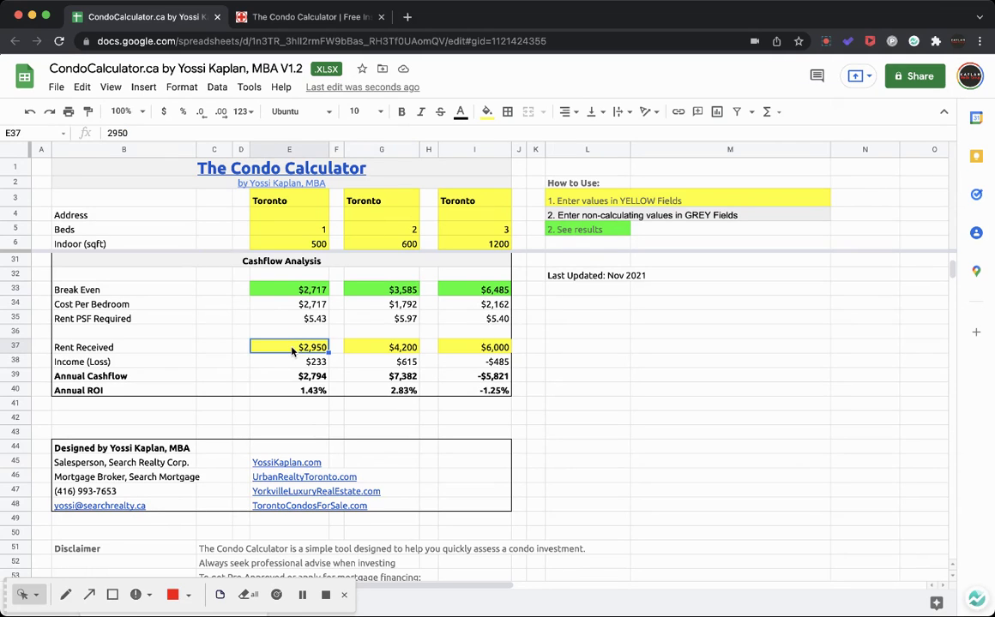
{"action": "type", "text": "3200"}
{"action": "key", "text": "Return"}
{"action": "type", "text": "\\"}
{"action": "key", "text": "Escape"}
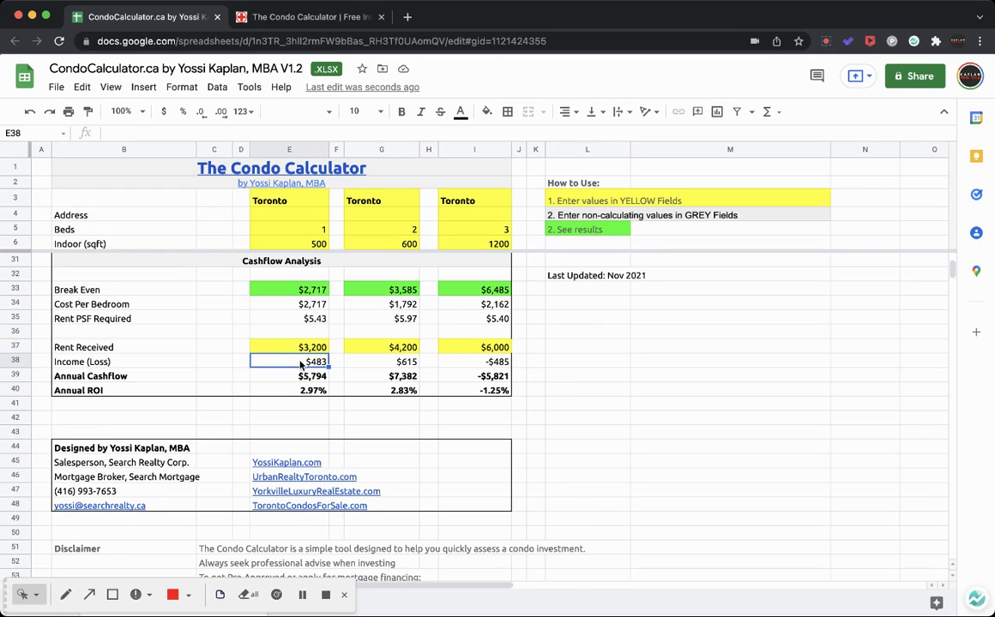
{"action": "left_click", "coordinate": [284, 379]}
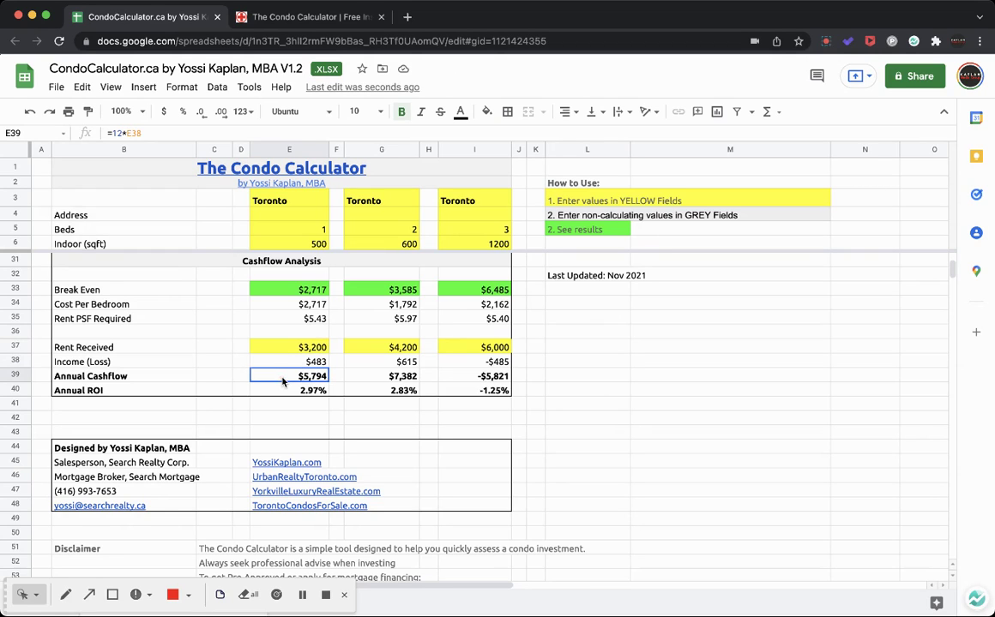
{"action": "left_click", "coordinate": [409, 377]}
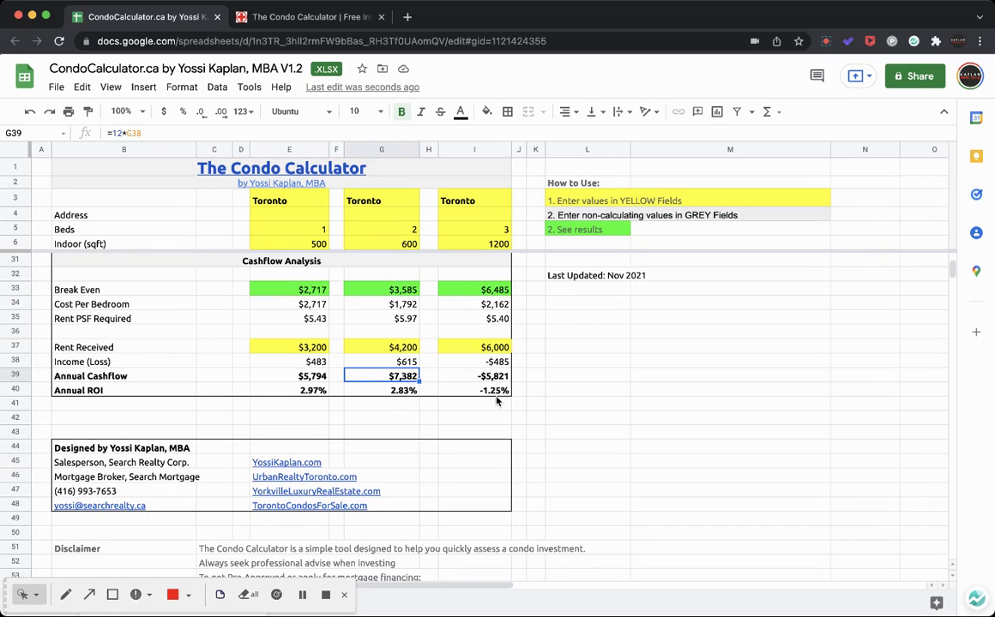
Enter $9,500 rent for the three-bed and check its Annual ROI formula.
{"action": "left_click", "coordinate": [502, 348]}
{"action": "type", "text": "9"}
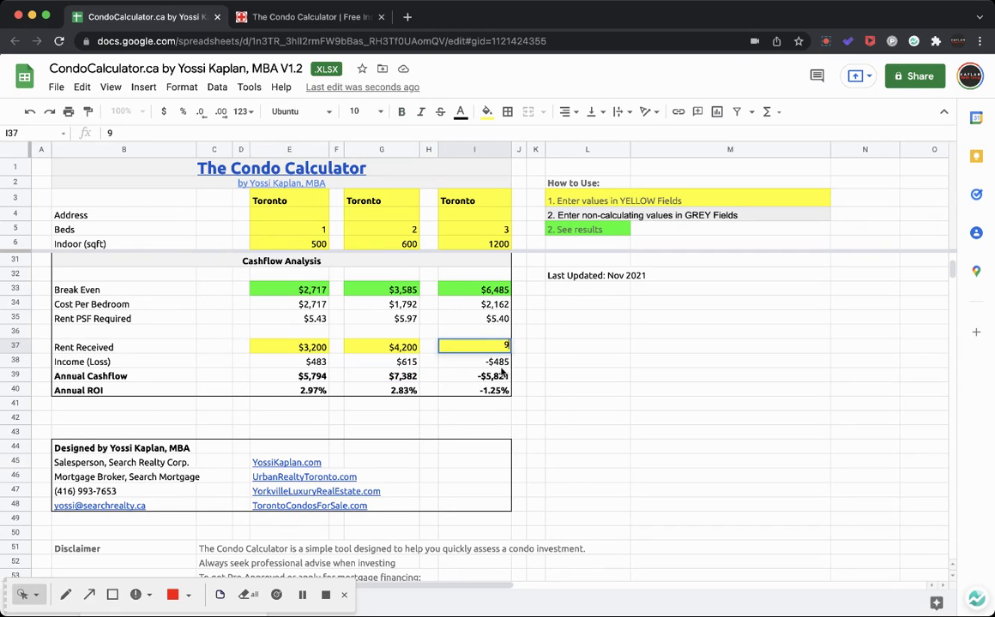
{"action": "type", "text": ",500"}
{"action": "key", "text": "Return"}
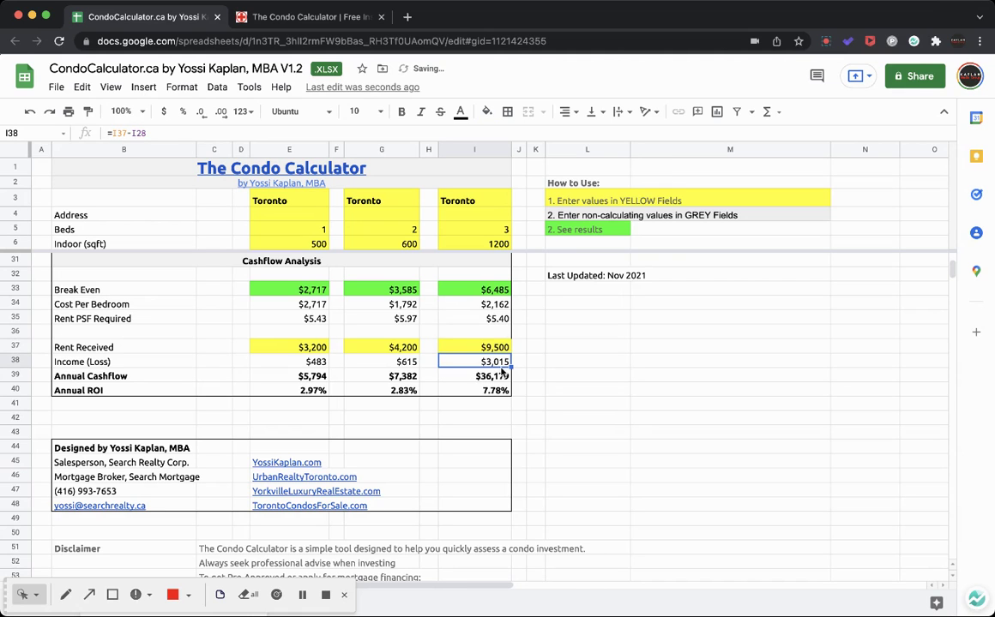
{"action": "left_click", "coordinate": [492, 392]}
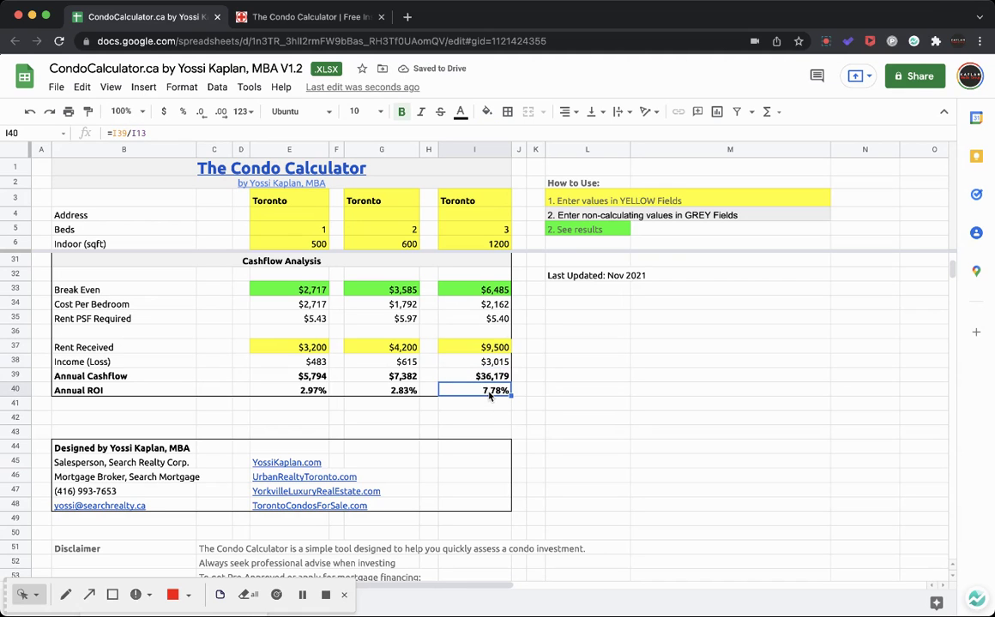
{"action": "scroll", "coordinate": [445, 339], "scroll_direction": "up", "scroll_amount": 8}
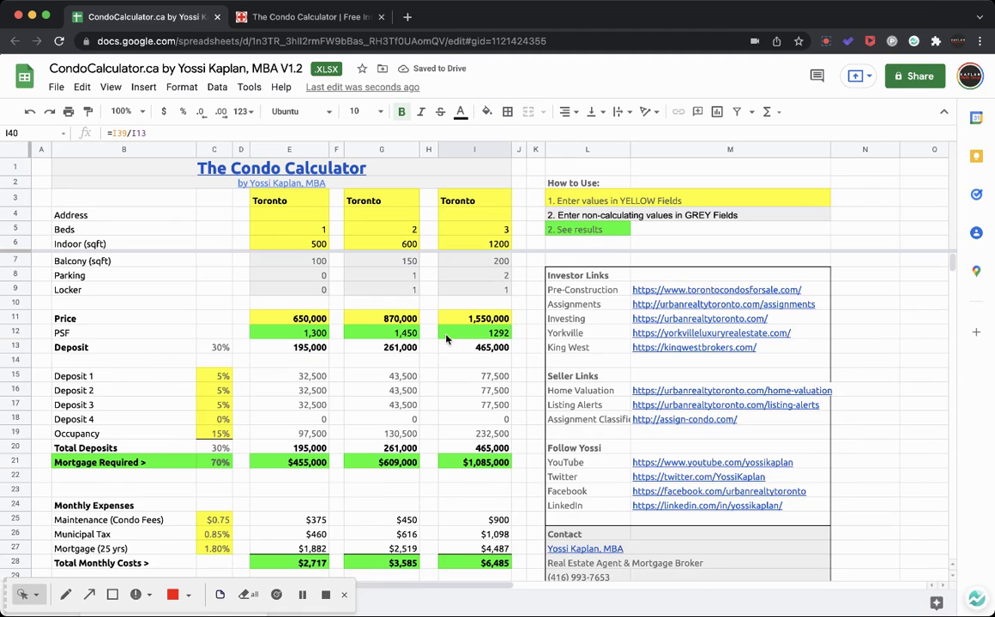
Switch to the condocalculator.ca home page tab with its intro video.
{"action": "left_click", "coordinate": [315, 18]}
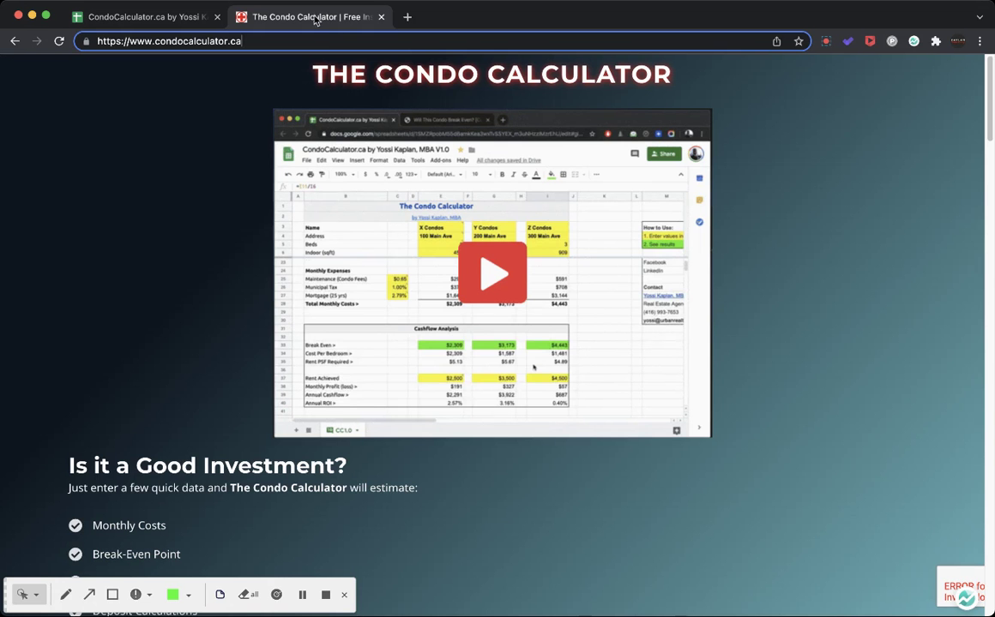